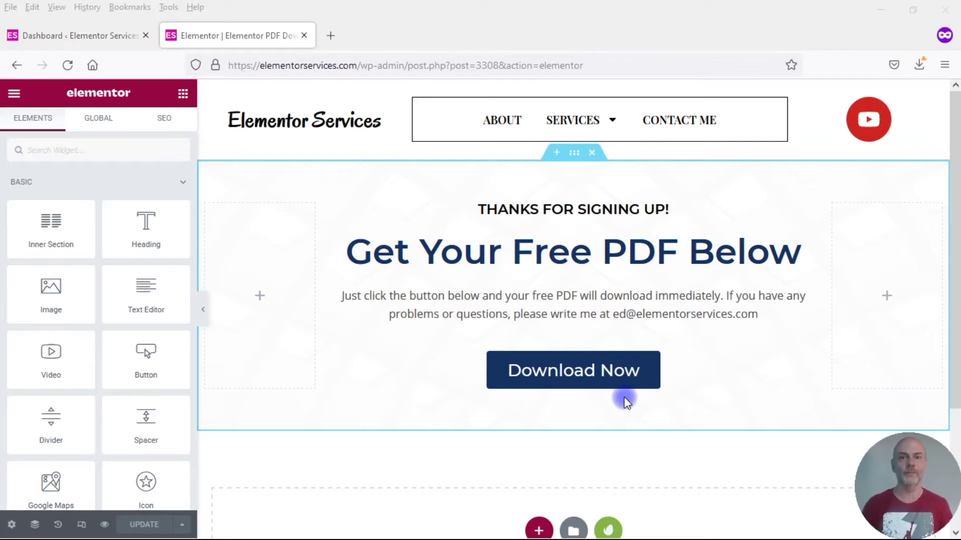
- Switch from the Elementor thank-you page editor to the WordPress dashboard tab
{"action": "key", "text": "ctrl+Tab"}
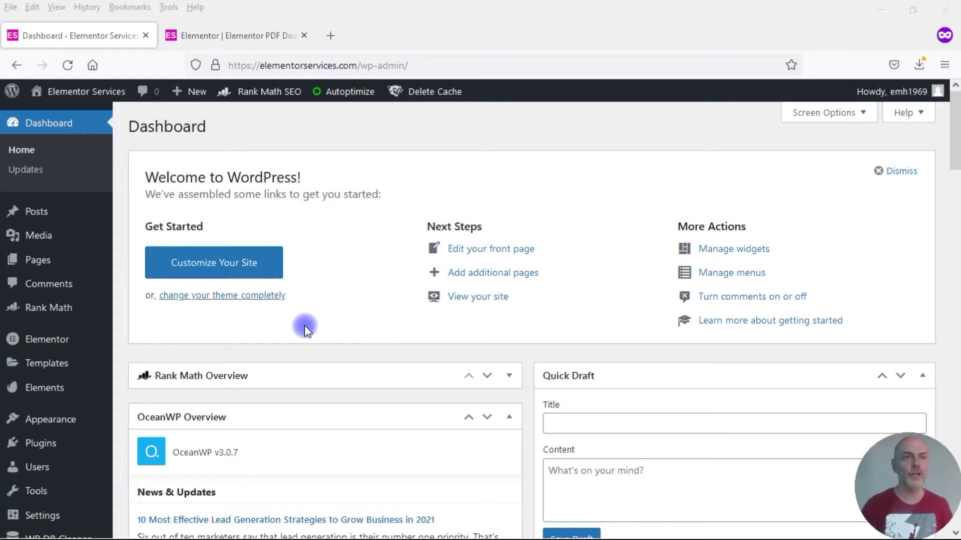
- Upload 10XContentMultiplierMarketingWithAHeartBenGioia.pdf from the Desktop to the media library and copy its URL
{"action": "mouse_move", "coordinate": [38, 236]}
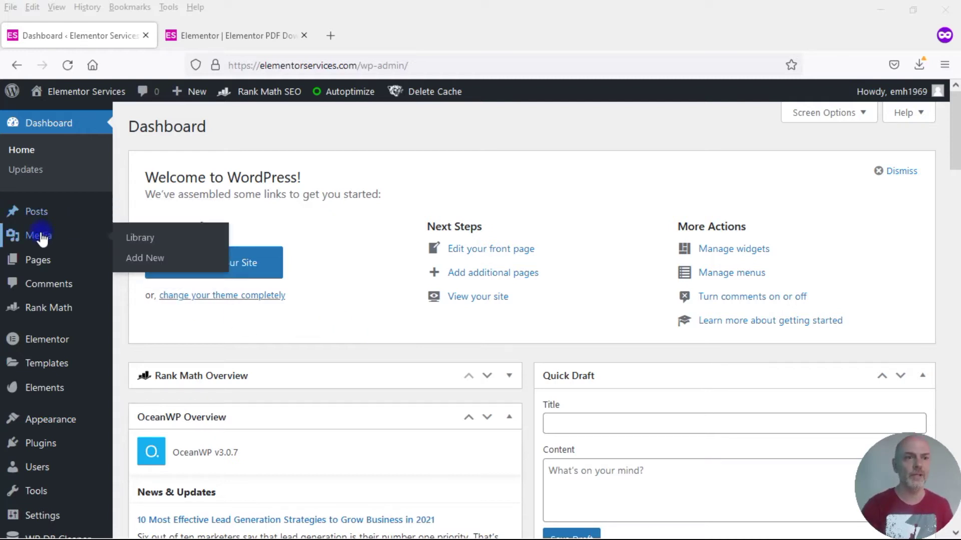
{"action": "left_click", "coordinate": [134, 259]}
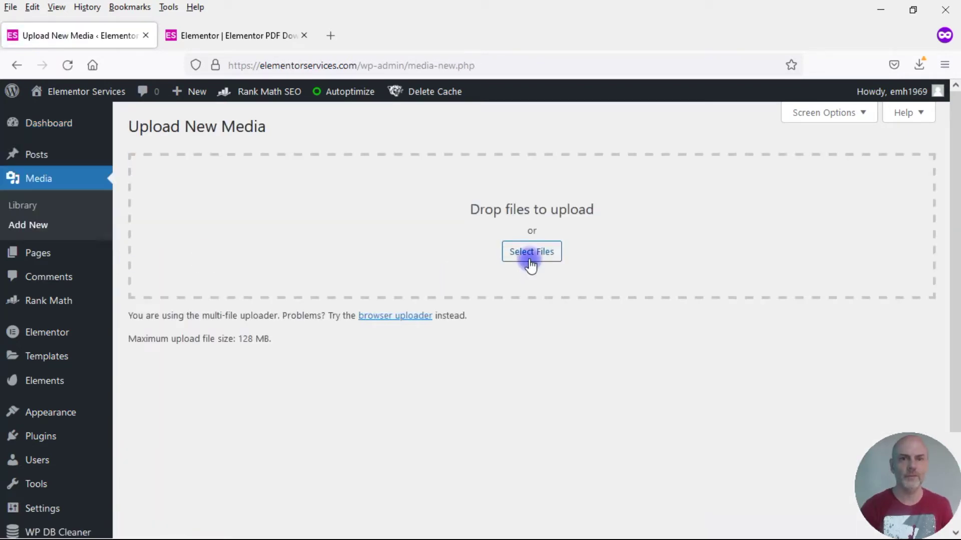
{"action": "left_click", "coordinate": [530, 264]}
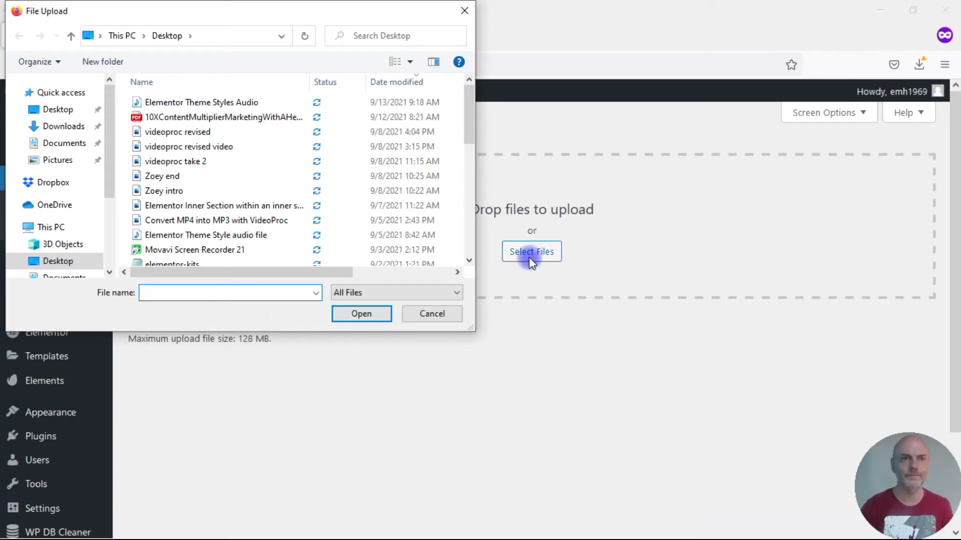
{"action": "left_click", "coordinate": [245, 116]}
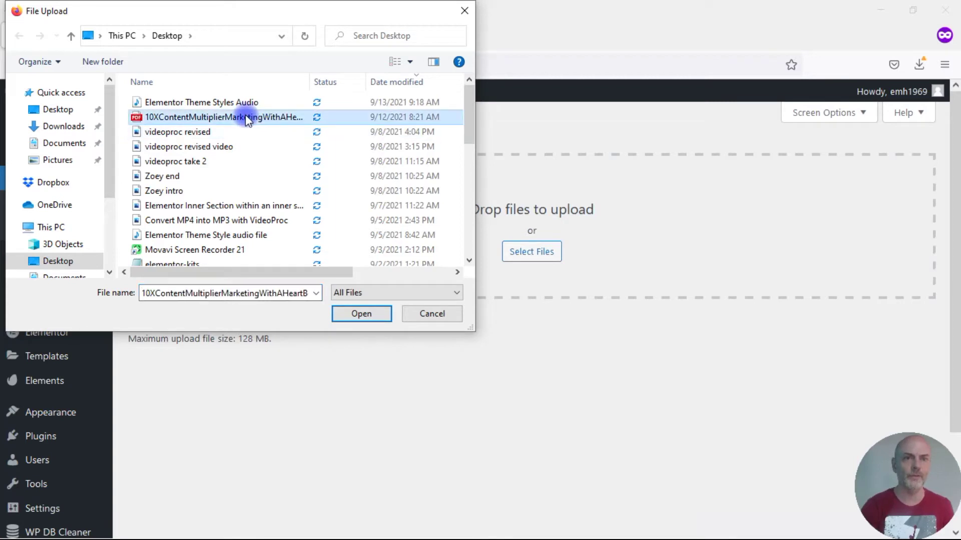
{"action": "left_click", "coordinate": [343, 315]}
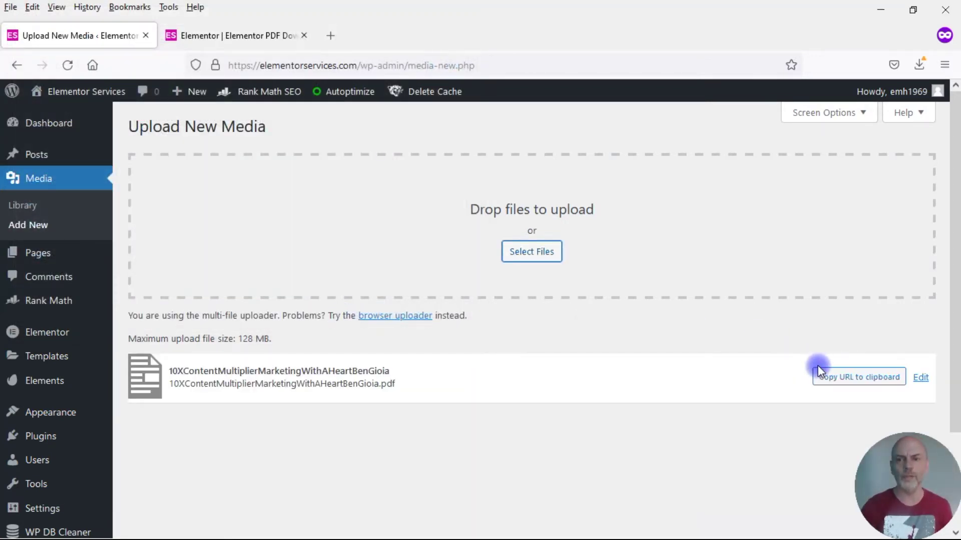
{"action": "left_click", "coordinate": [830, 382]}
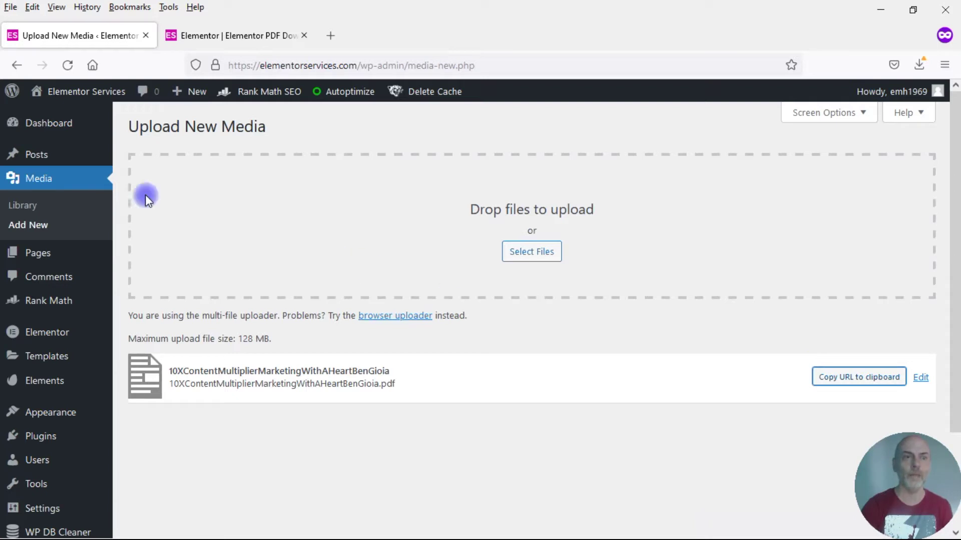
{"action": "left_click", "coordinate": [20, 206]}
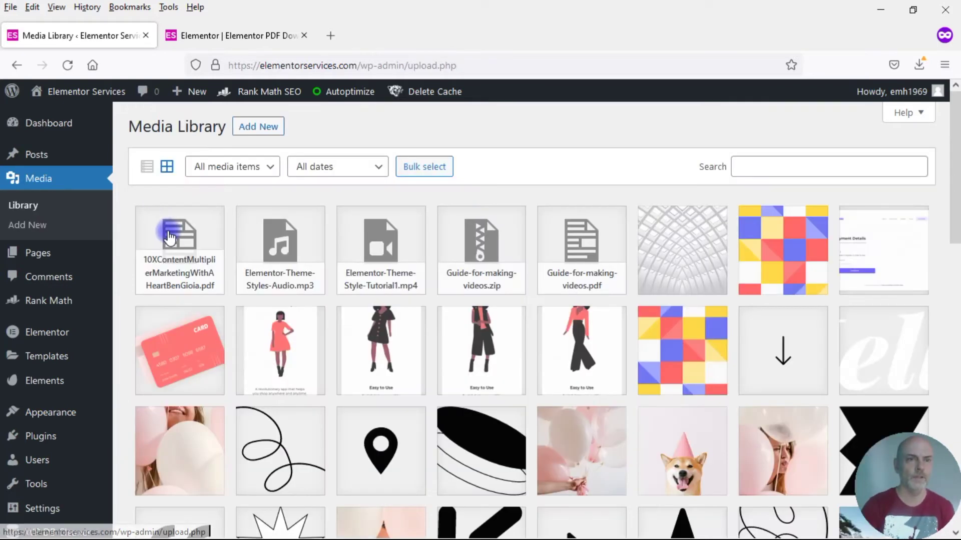
- Copy the PDF's File URL from its attachment details and return to the Elementor tab
{"action": "left_click", "coordinate": [169, 233]}
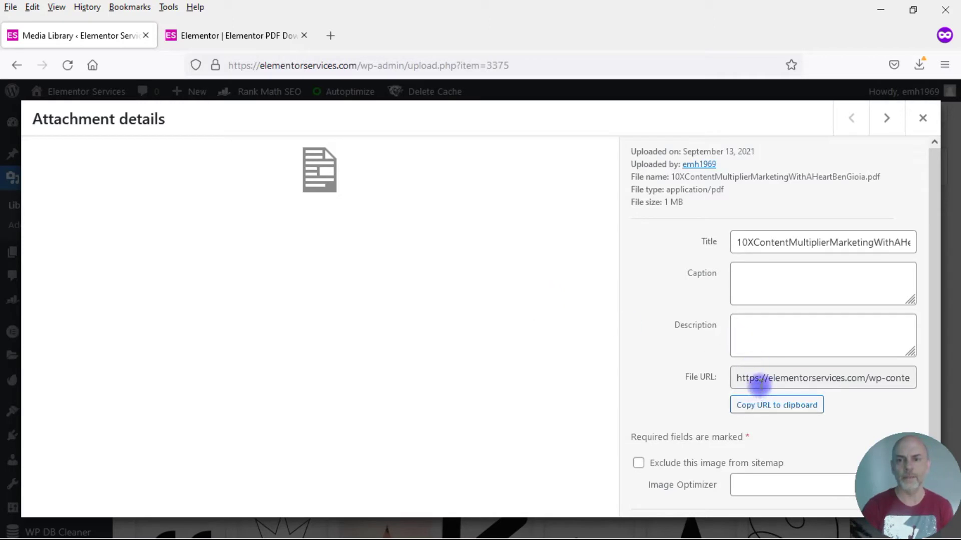
{"action": "left_click", "coordinate": [761, 407]}
{"action": "left_click_drag", "start_coordinate": [739, 378], "coordinate": [955, 386]}
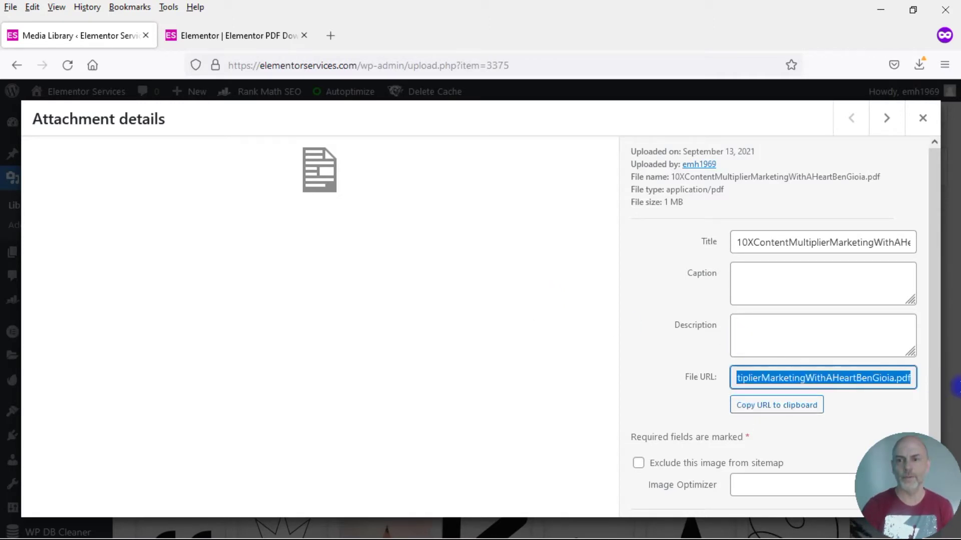
{"action": "left_click", "coordinate": [746, 403]}
{"action": "left_click", "coordinate": [662, 407]}
{"action": "left_click", "coordinate": [748, 404]}
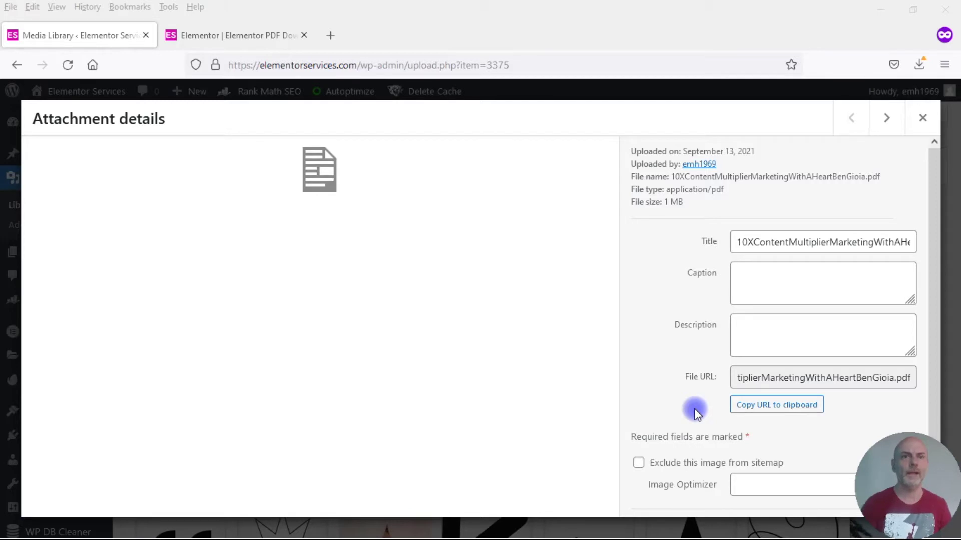
{"action": "left_click", "coordinate": [247, 38]}
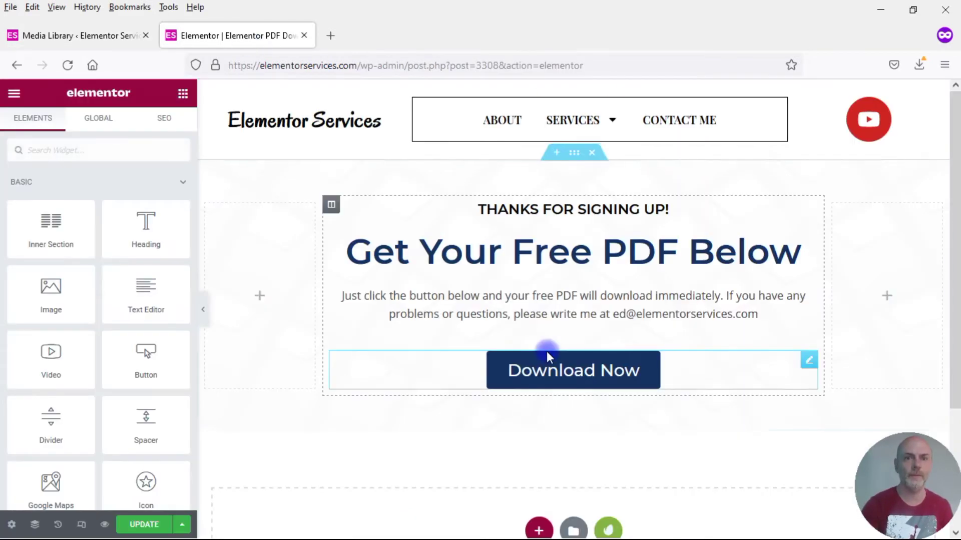
- Link the Download Now button to the PDF's URL, opening in a new window, and update the page
{"action": "left_click", "coordinate": [809, 361]}
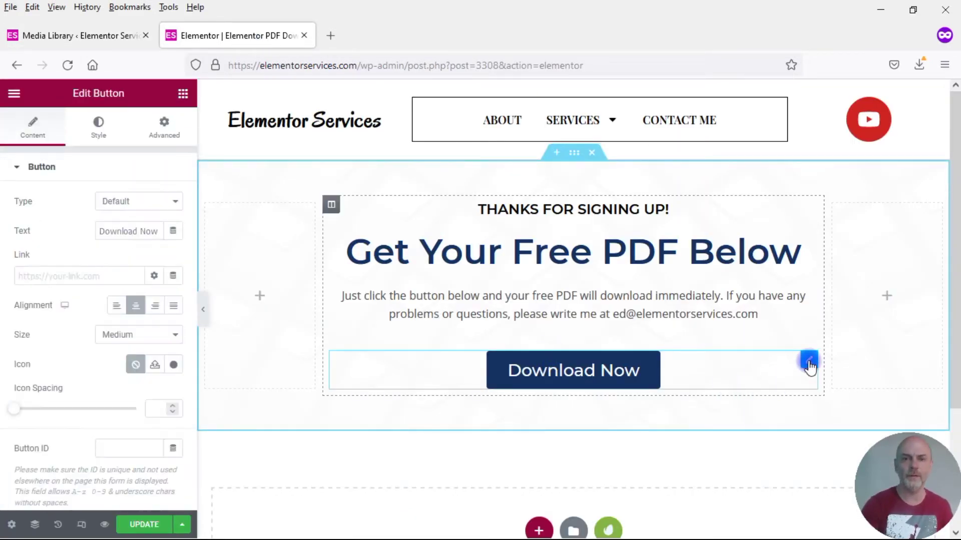
{"action": "left_click", "coordinate": [74, 277]}
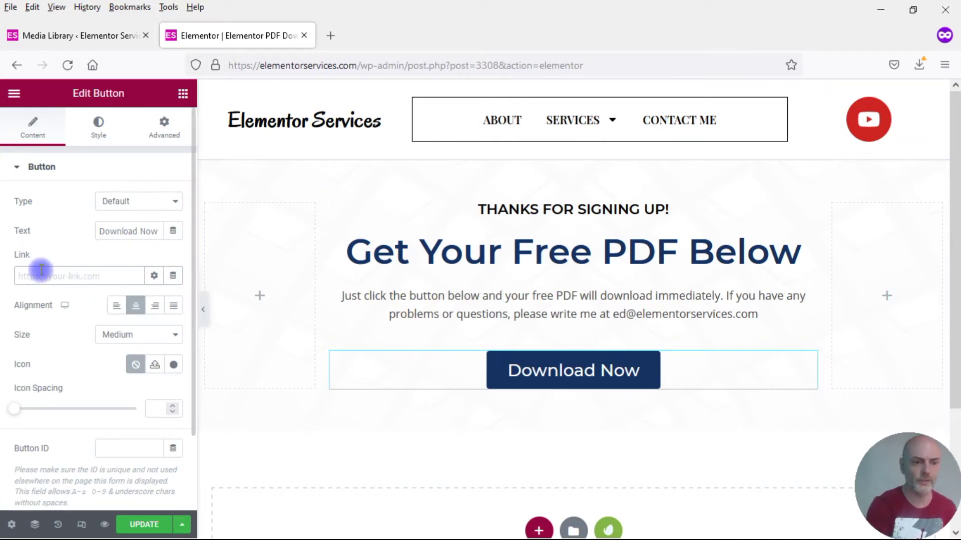
{"action": "key", "text": "ctrl+v"}
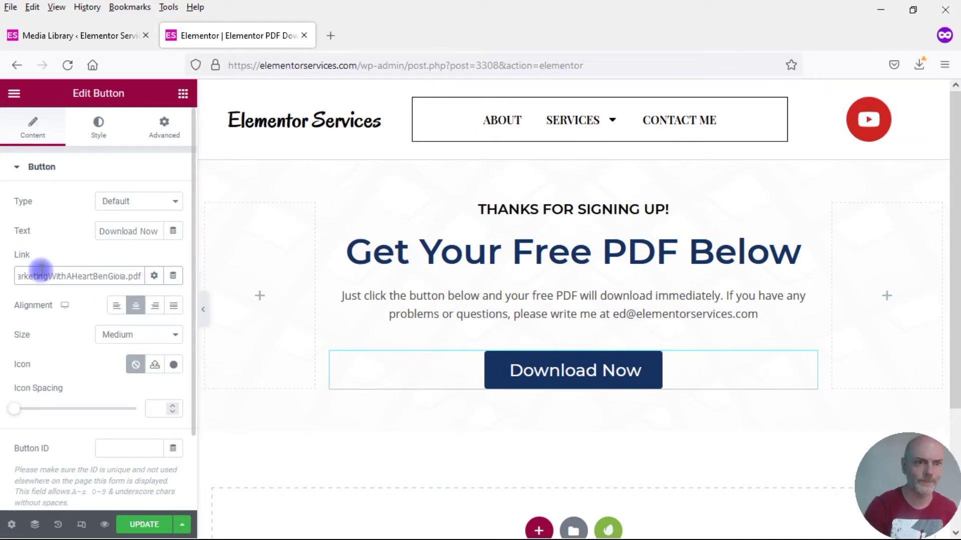
{"action": "left_click", "coordinate": [153, 277]}
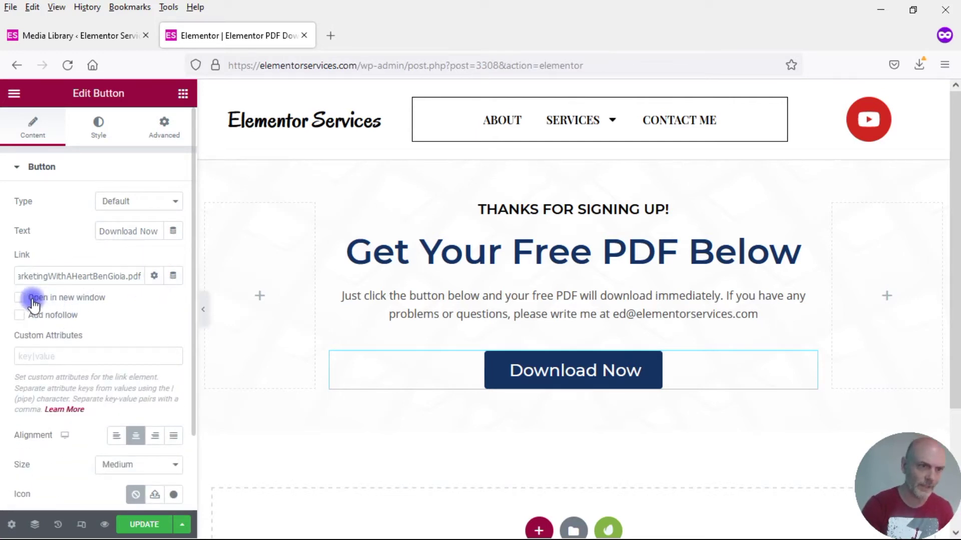
{"action": "left_click", "coordinate": [20, 299]}
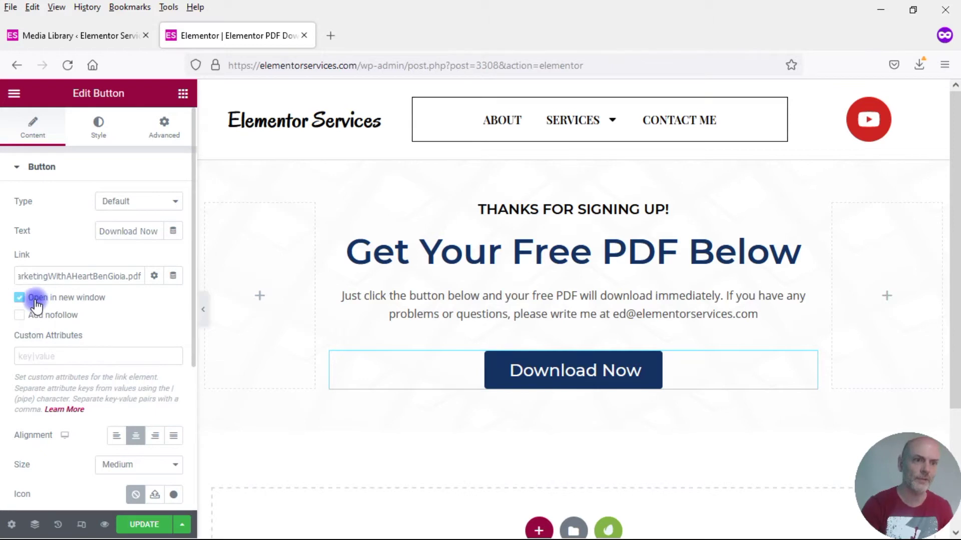
{"action": "left_click", "coordinate": [136, 525]}
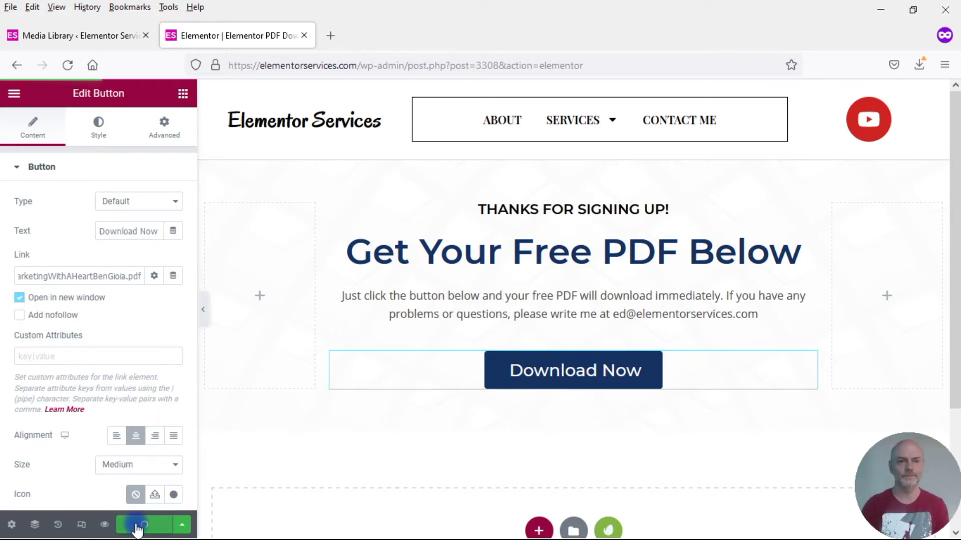
{"action": "left_click", "coordinate": [105, 525]}
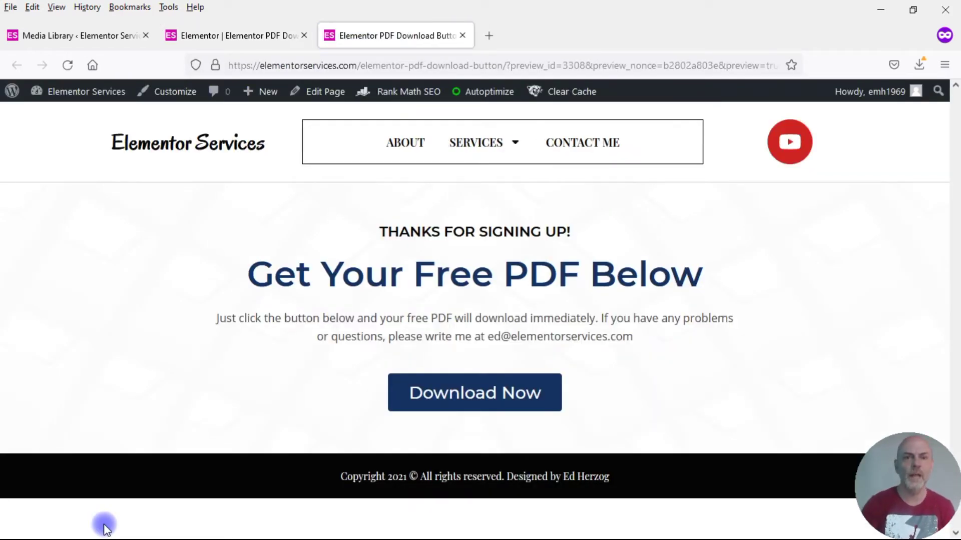
- Test Download Now in the preview, confirming the 35-page PDF opens in a new tab
{"action": "left_click", "coordinate": [454, 402]}
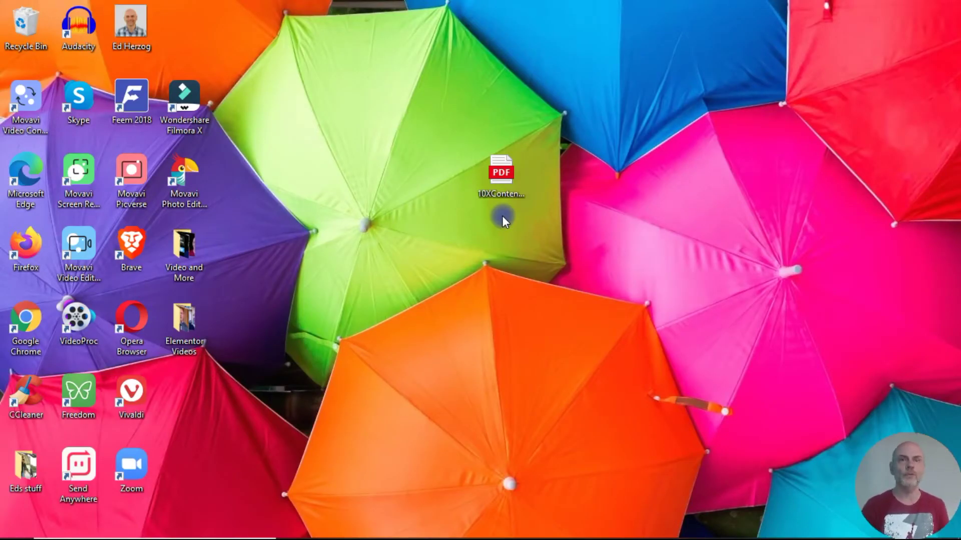
- Make a Compressed (zipped) copy of the Content Multiplier PDF on the desktop, then return to Firefox
{"action": "right_click", "coordinate": [493, 185]}
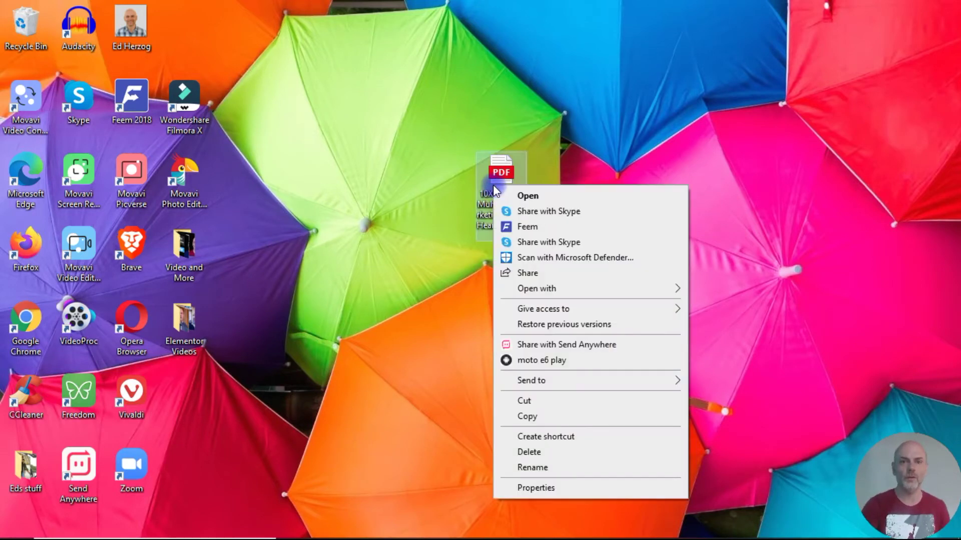
{"action": "mouse_move", "coordinate": [604, 387]}
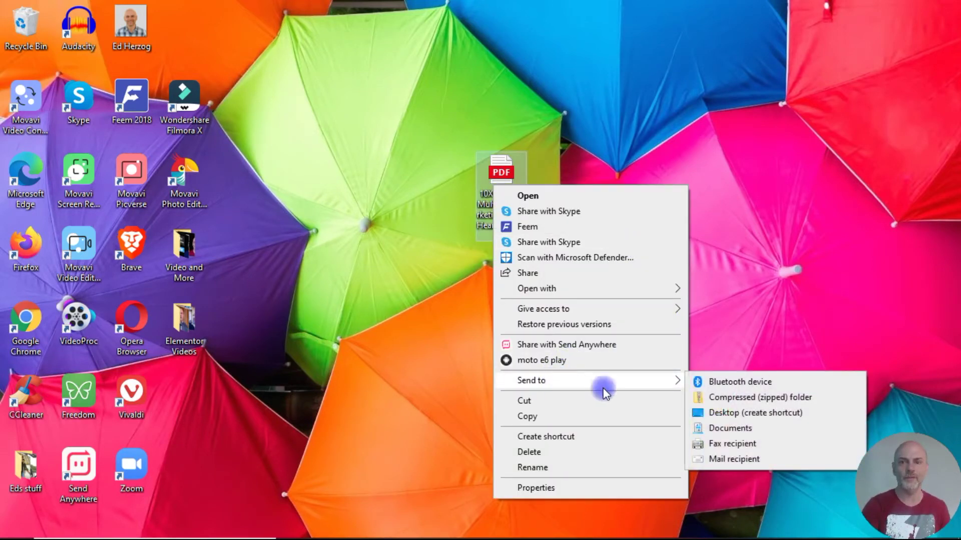
{"action": "left_click", "coordinate": [731, 397]}
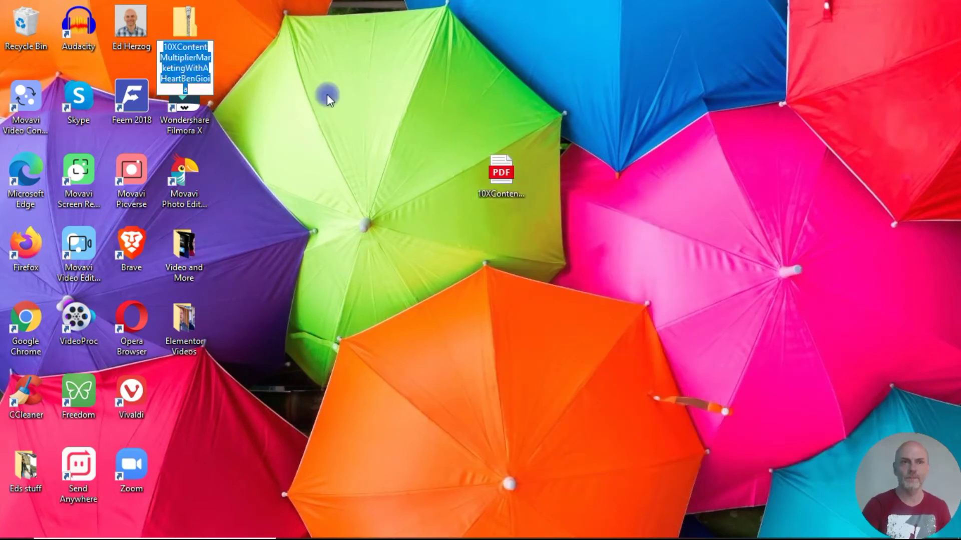
{"action": "key", "text": "Return"}
{"action": "left_click_drag", "start_coordinate": [203, 35], "coordinate": [388, 185]}
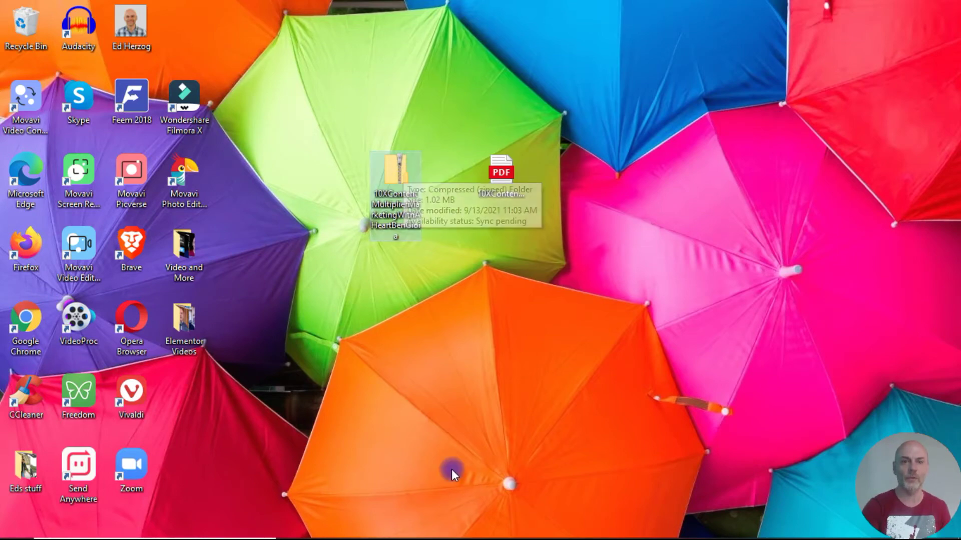
{"action": "mouse_move", "coordinate": [515, 512]}
{"action": "left_click", "coordinate": [465, 525]}
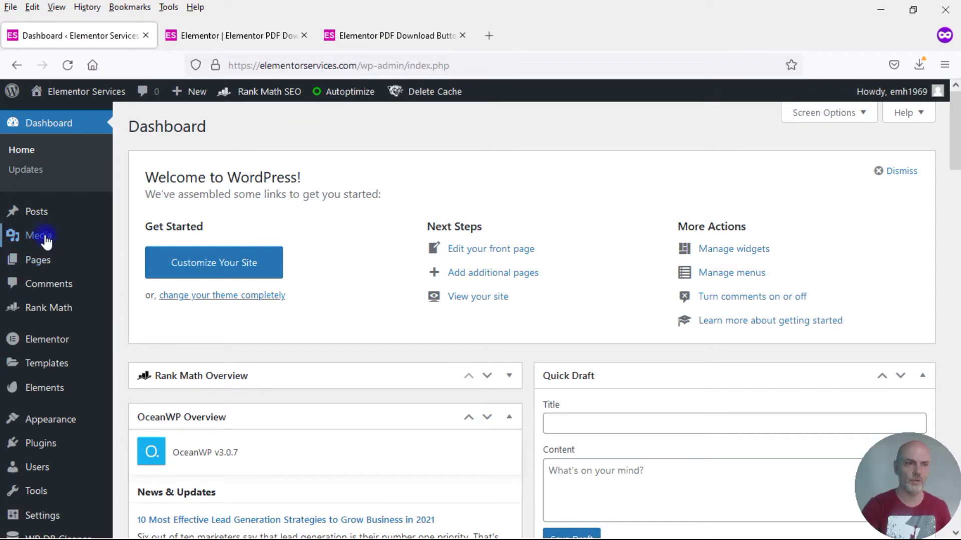
- Upload 10XContentMultiplierMarketingWithAHeartBenGioia.zip from the Desktop to the media library and copy its URL
{"action": "mouse_move", "coordinate": [38, 235]}
{"action": "left_click", "coordinate": [121, 262]}
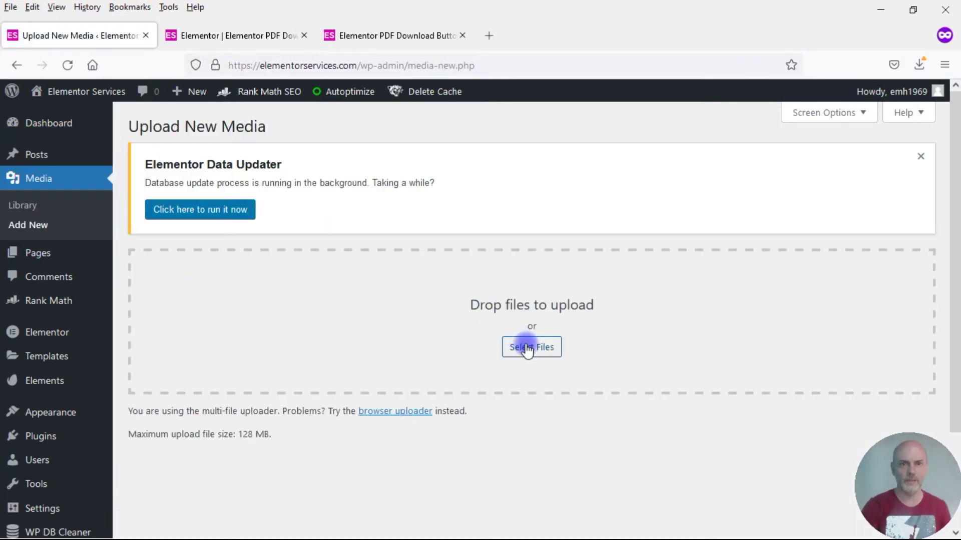
{"action": "left_click", "coordinate": [526, 347]}
{"action": "left_click", "coordinate": [257, 102]}
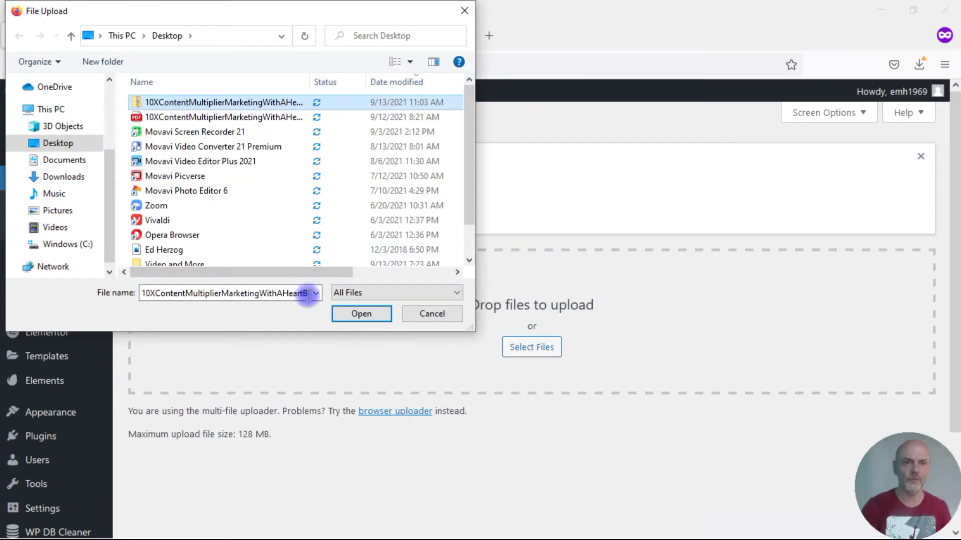
{"action": "left_click", "coordinate": [355, 317]}
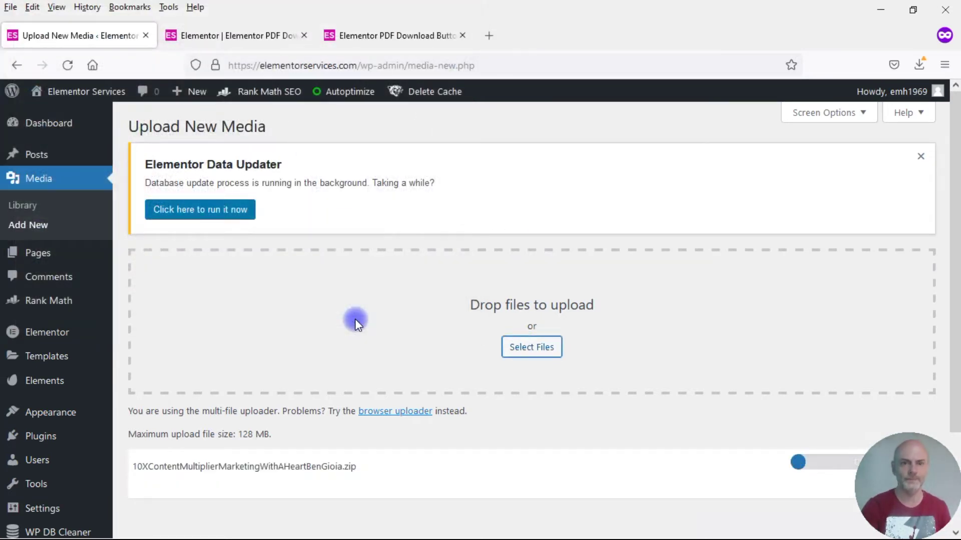
{"action": "left_click", "coordinate": [828, 472]}
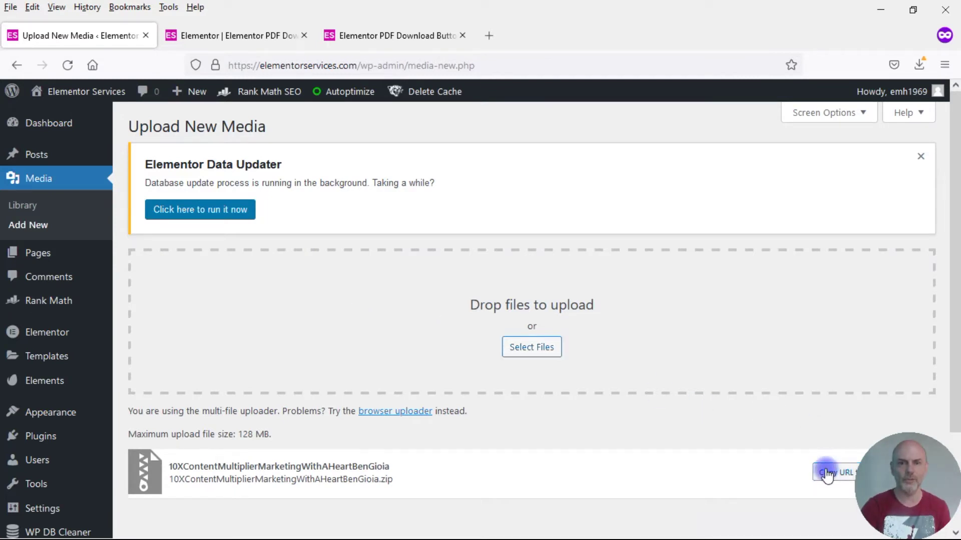
{"action": "left_click", "coordinate": [232, 34]}
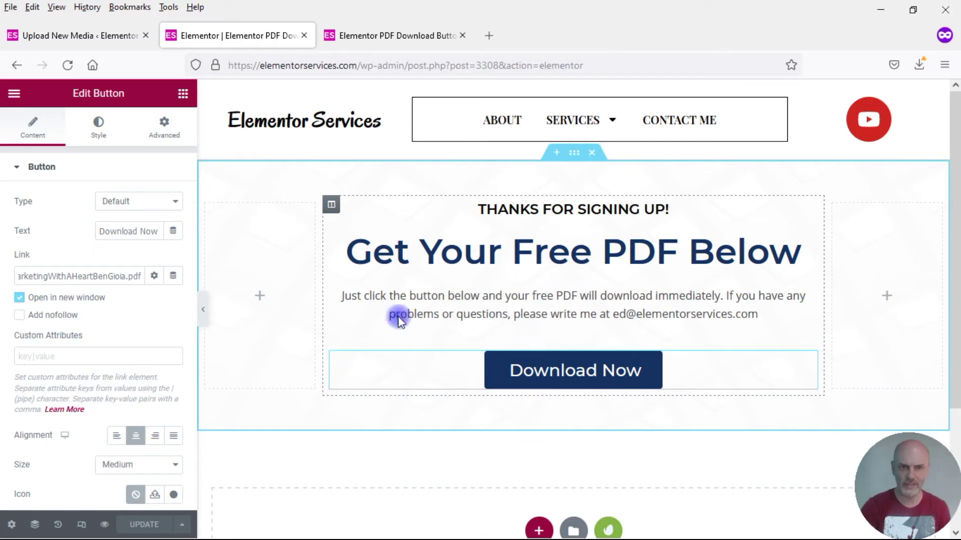
- Replace the button's link with the zip file URL, turn off Open in new window, and save
{"action": "left_click", "coordinate": [145, 275]}
{"action": "left_click_drag", "start_coordinate": [144, 274], "coordinate": [7, 271]}
{"action": "key", "text": "ctrl+v"}
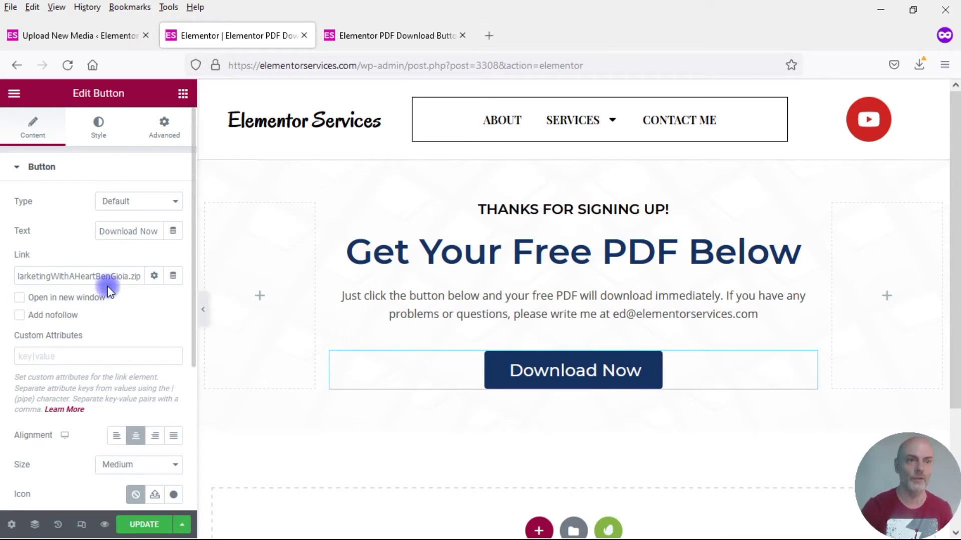
{"action": "left_click", "coordinate": [144, 525]}
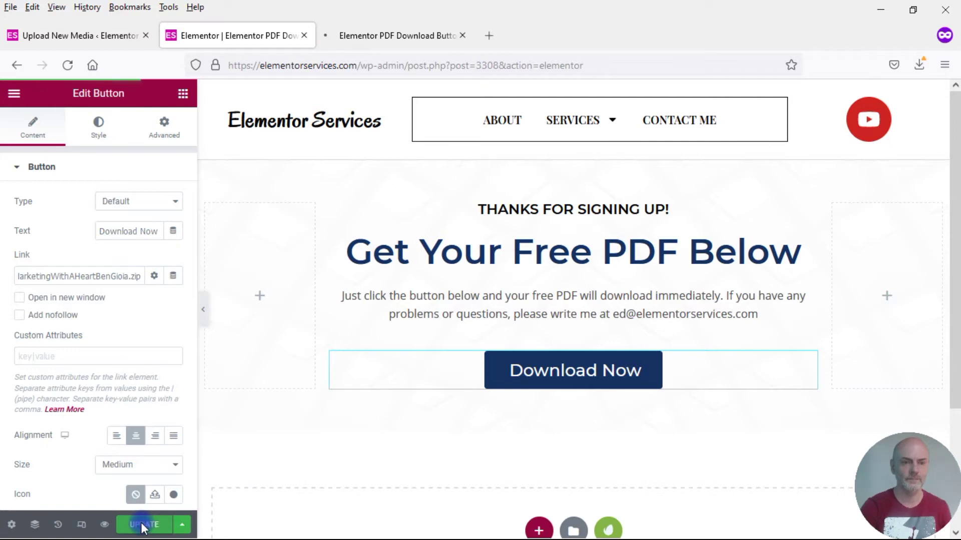
{"action": "left_click", "coordinate": [386, 29]}
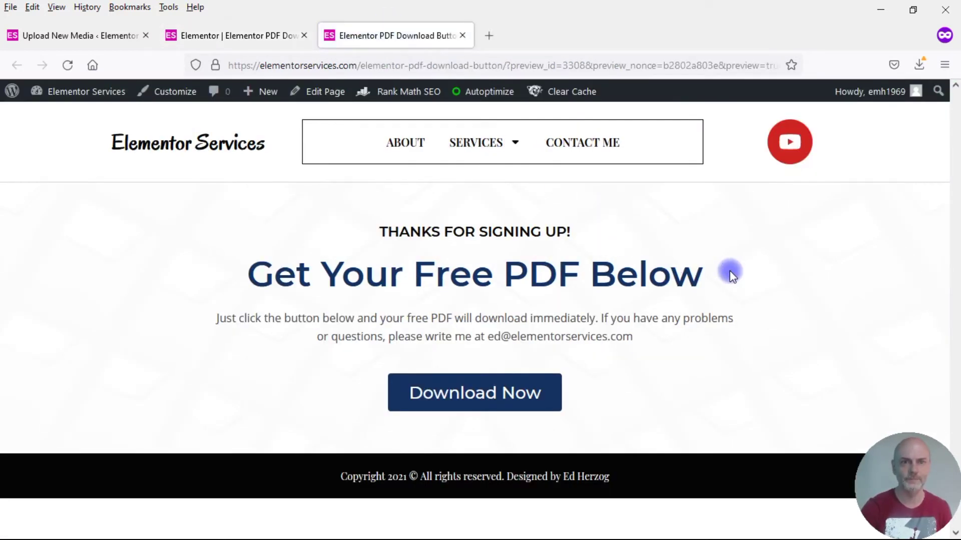
- Test Download Now in the preview, confirming it prompts to save the zip file
{"action": "left_click", "coordinate": [462, 398]}
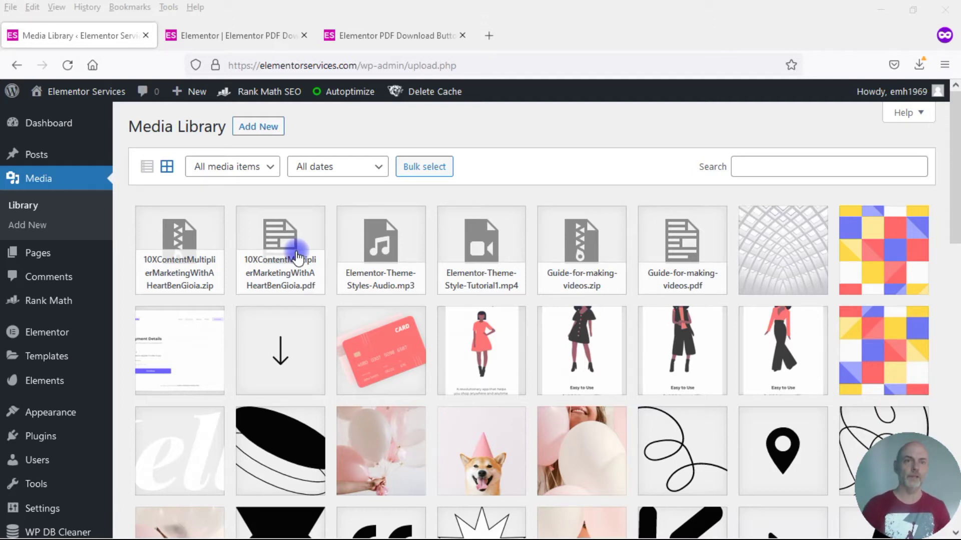
- Copy the PDF's File URL from the media library and paste it over the button's zip link
{"action": "left_click", "coordinate": [297, 256]}
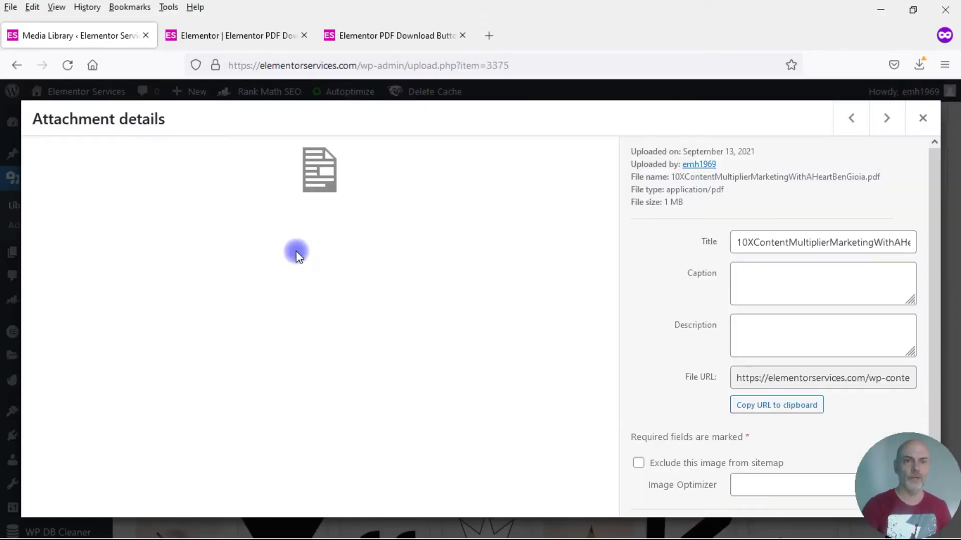
{"action": "left_click_drag", "start_coordinate": [736, 378], "coordinate": [956, 414]}
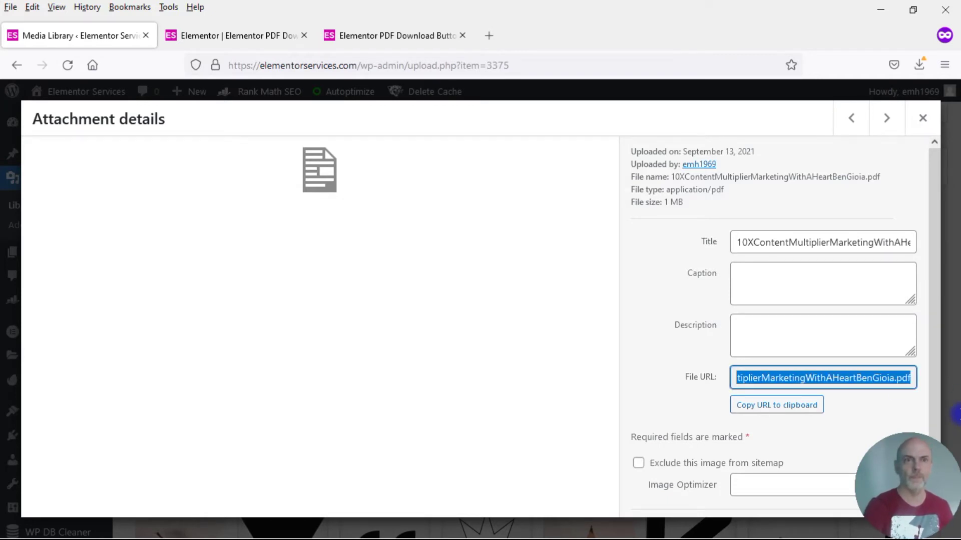
{"action": "left_click", "coordinate": [240, 38]}
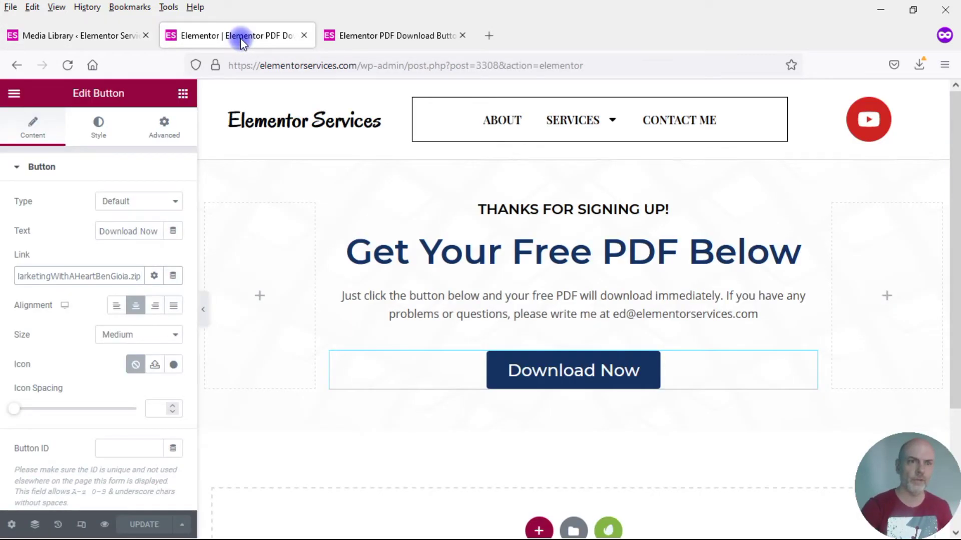
{"action": "left_click_drag", "start_coordinate": [139, 275], "coordinate": [7, 280]}
{"action": "key", "text": "ctrl+v"}
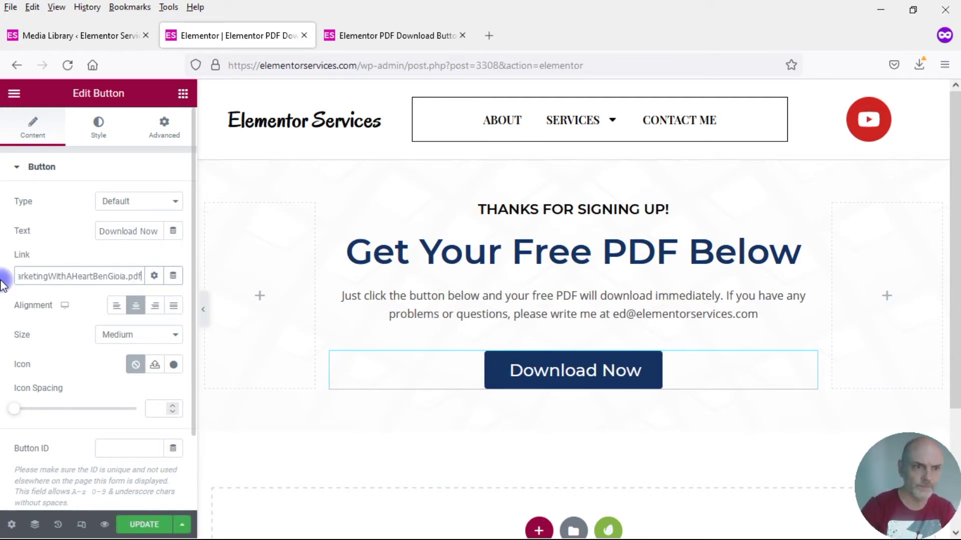
- Add the custom link attribute download ="true" to the Download Now button's PDF link
{"action": "left_click", "coordinate": [154, 276]}
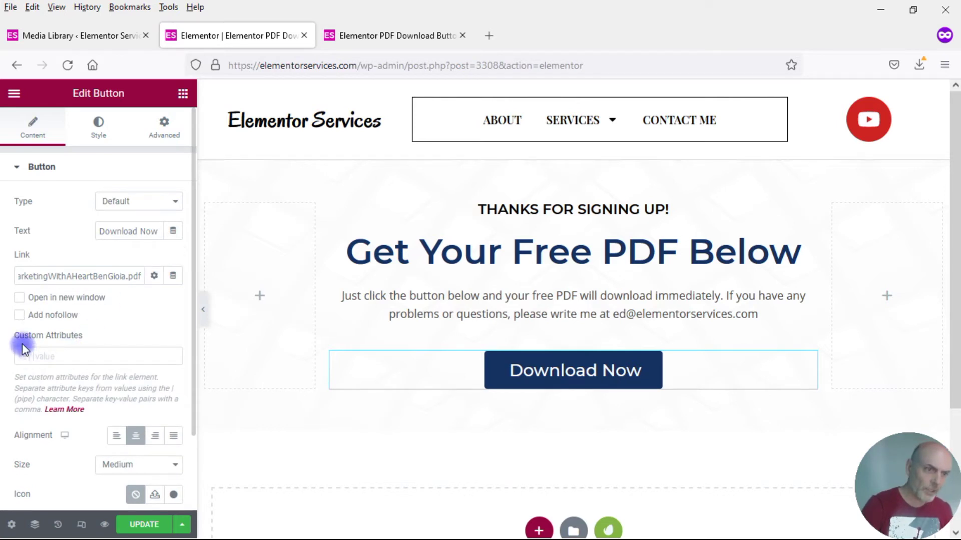
{"action": "left_click", "coordinate": [55, 357]}
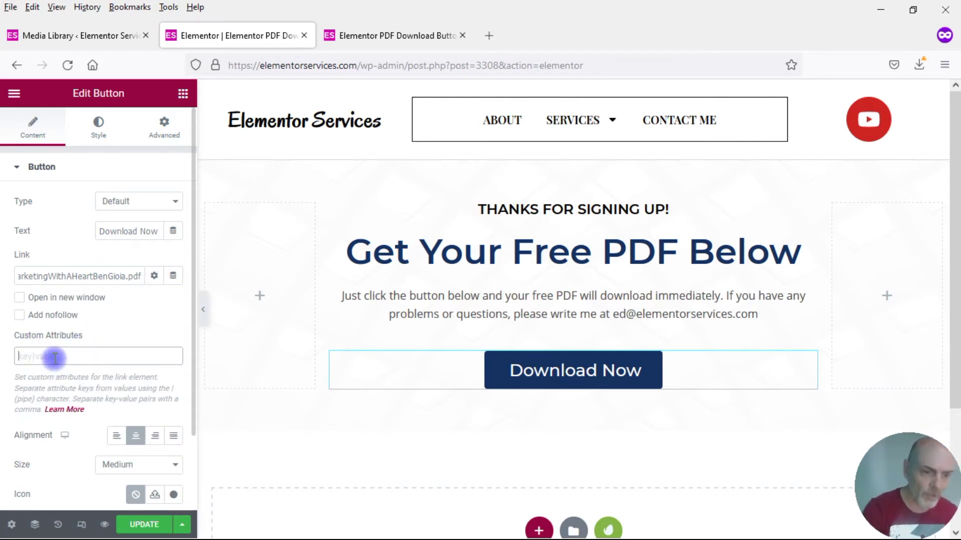
{"action": "type", "text": "downlo"}
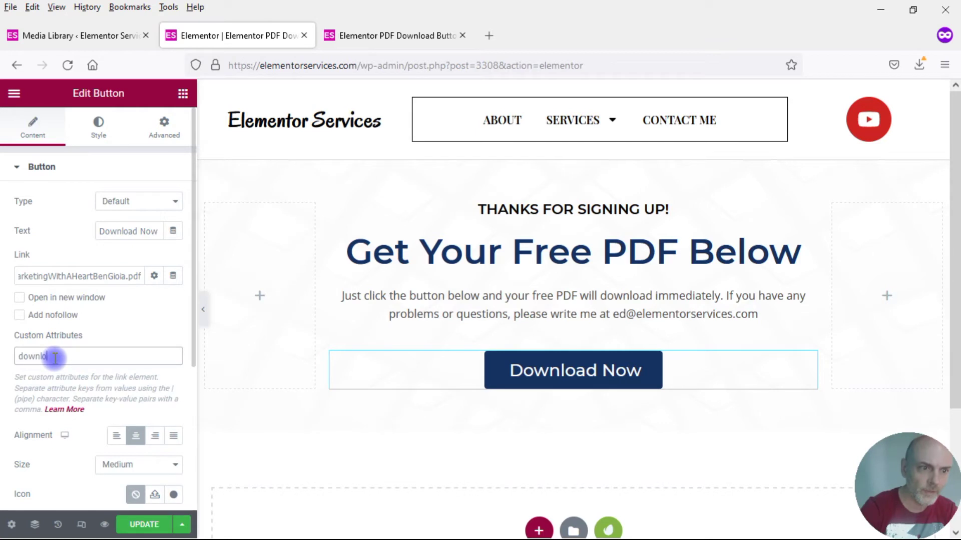
{"action": "type", "text": "ad ="}
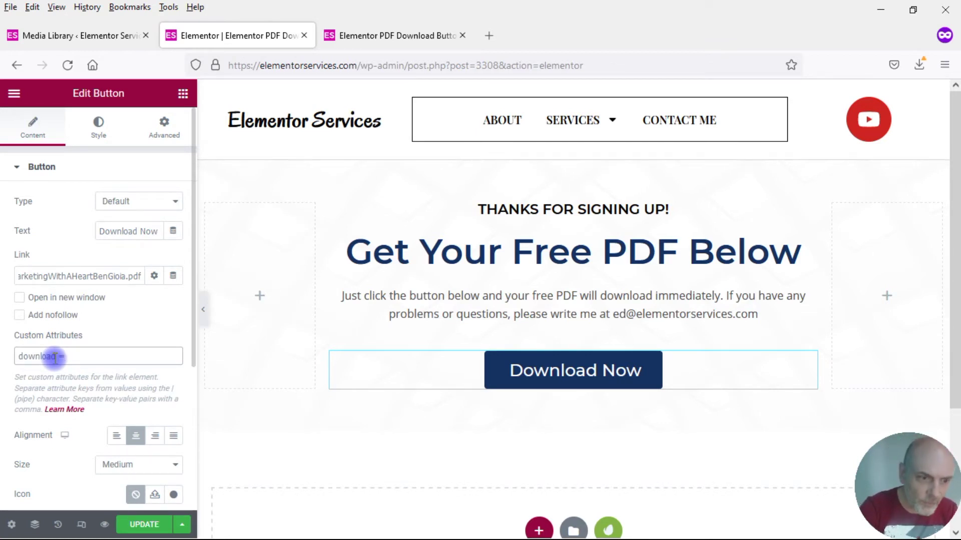
{"action": "type", "text": "\""}
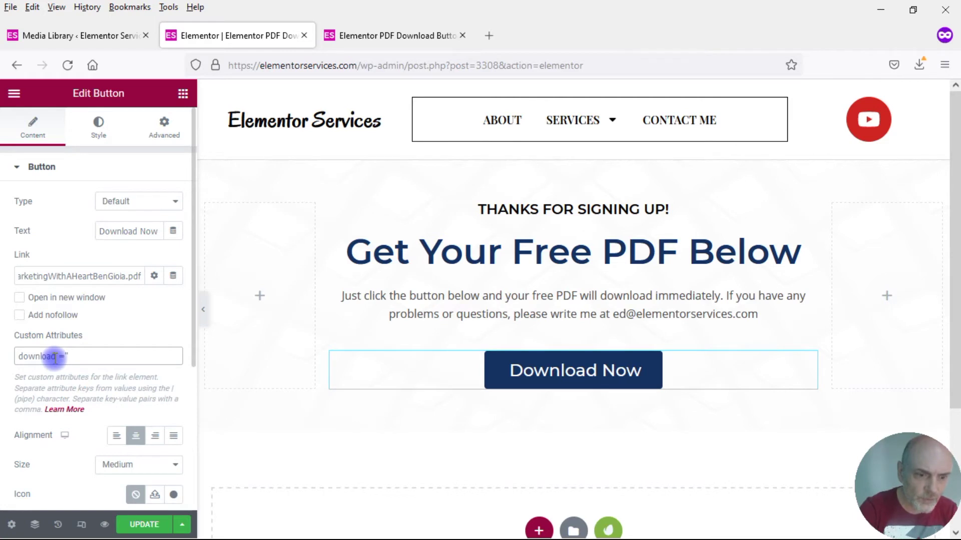
{"action": "type", "text": "true"}
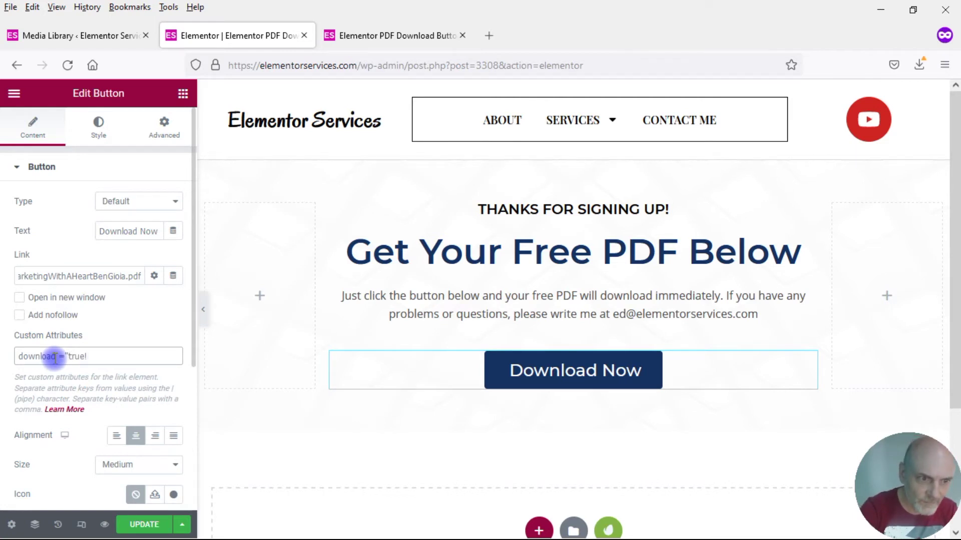
{"action": "type", "text": "\""}
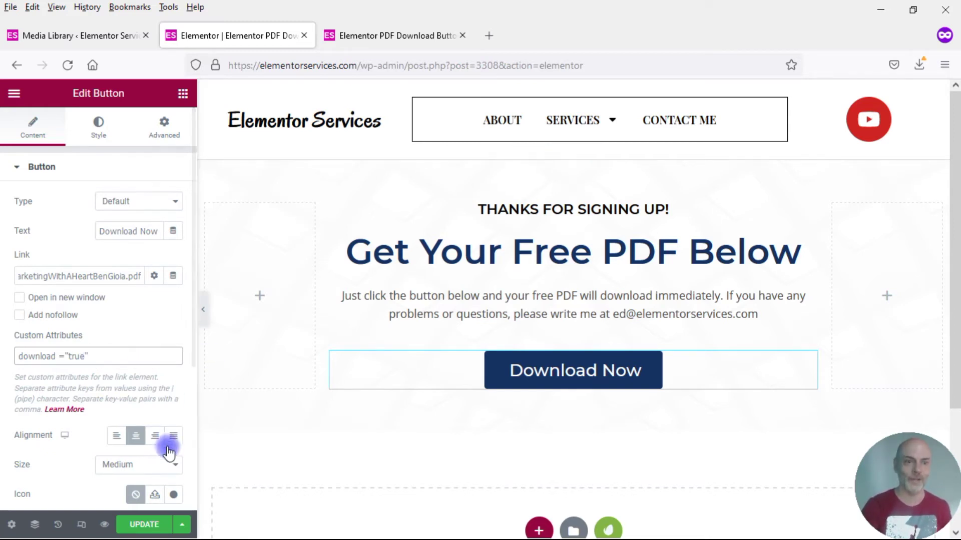
- Update the page, then test Download Now in the preview and save the PDF to disk
{"action": "left_click", "coordinate": [132, 525]}
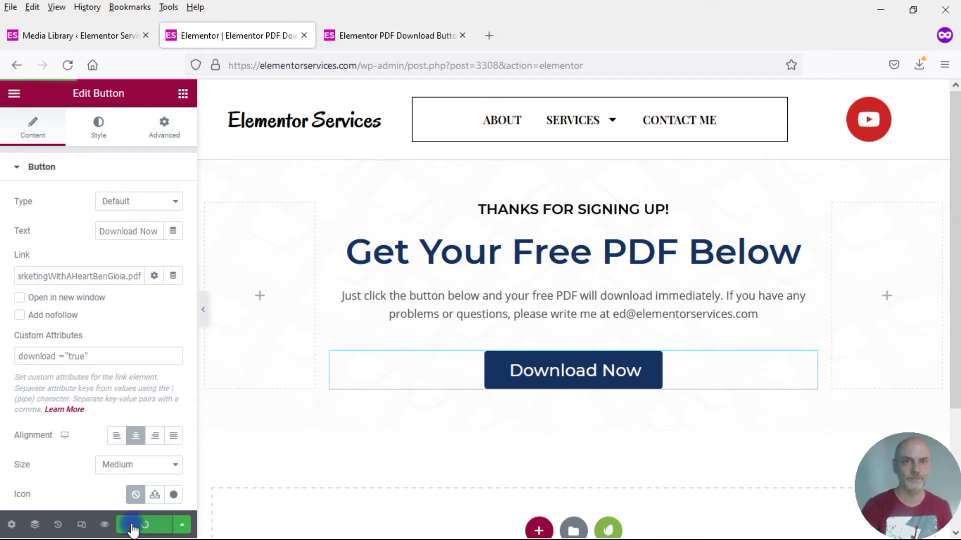
{"action": "left_click", "coordinate": [371, 40]}
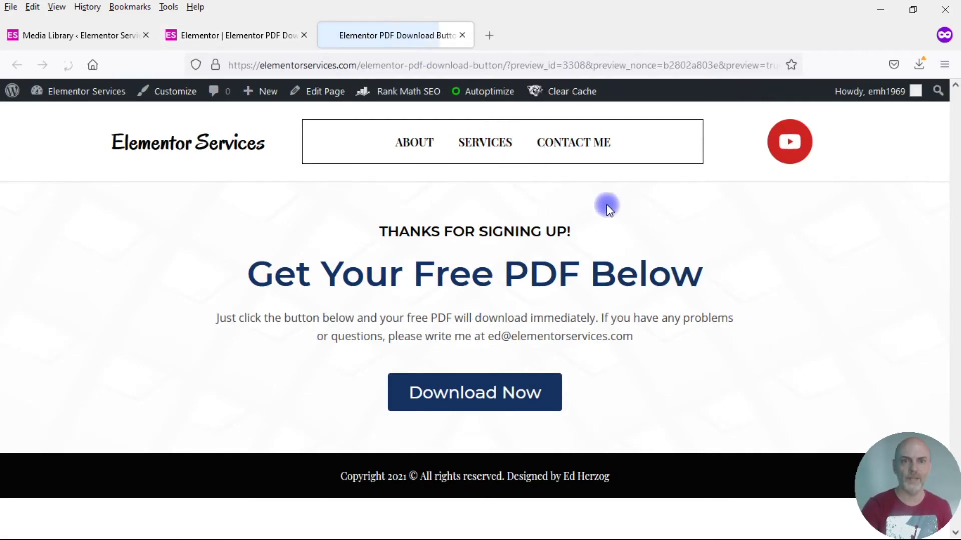
{"action": "left_click", "coordinate": [481, 392]}
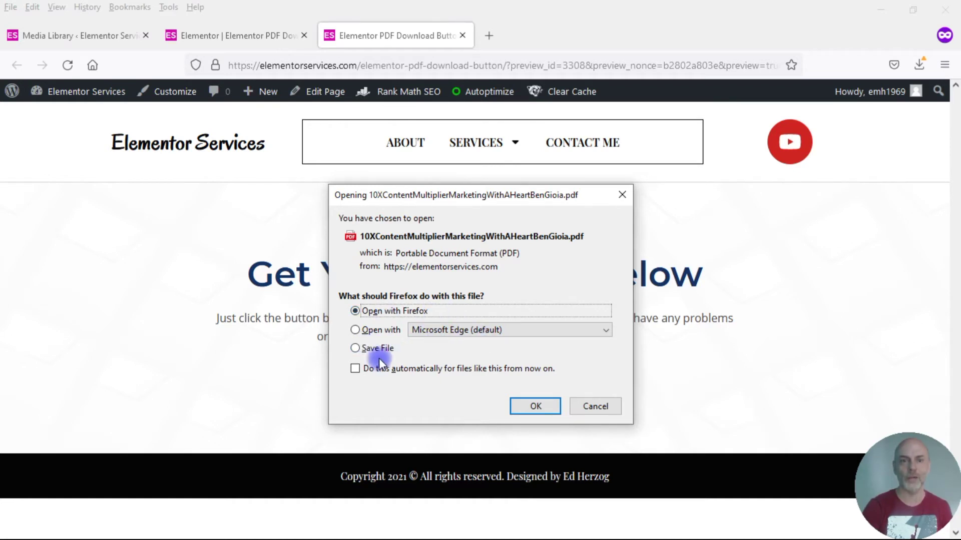
{"action": "left_click", "coordinate": [356, 350]}
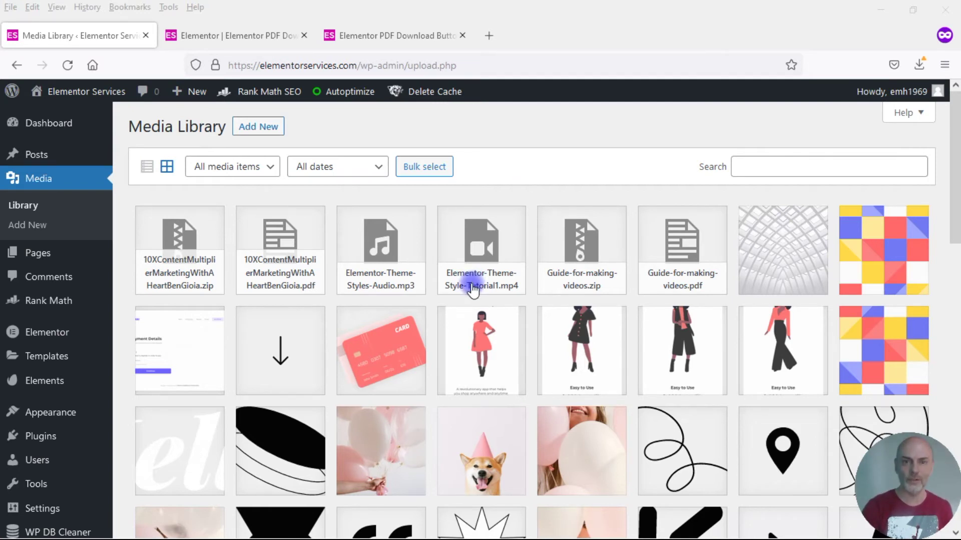
- Replace the Download Now link with the Elementor-Theme-Style-Tutorial1.mp4 file URL and update the page
{"action": "left_click", "coordinate": [472, 289]}
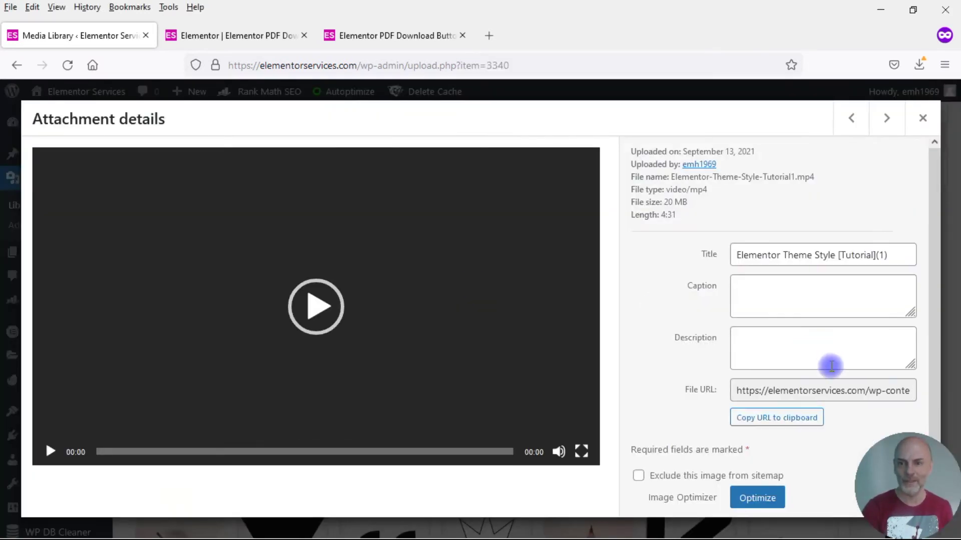
{"action": "left_click", "coordinate": [776, 419]}
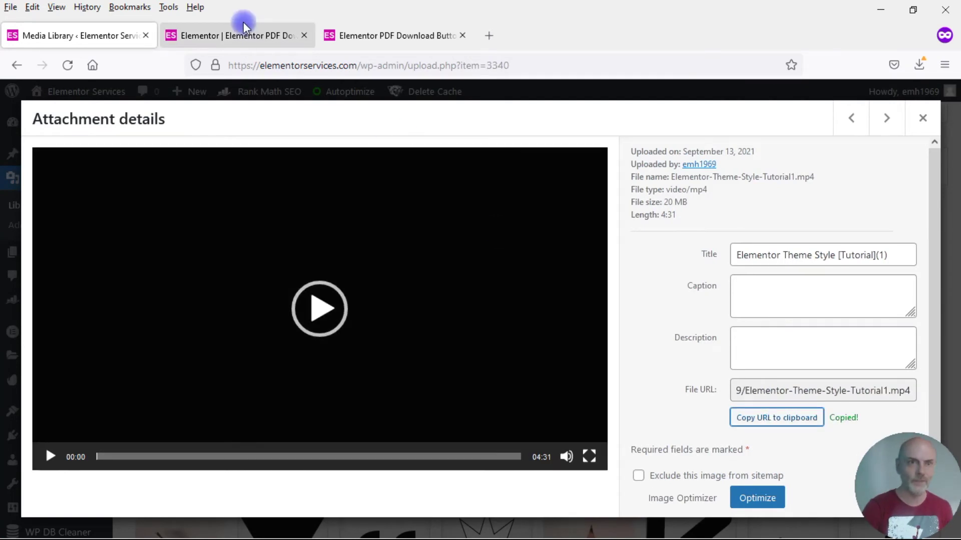
{"action": "left_click", "coordinate": [235, 30]}
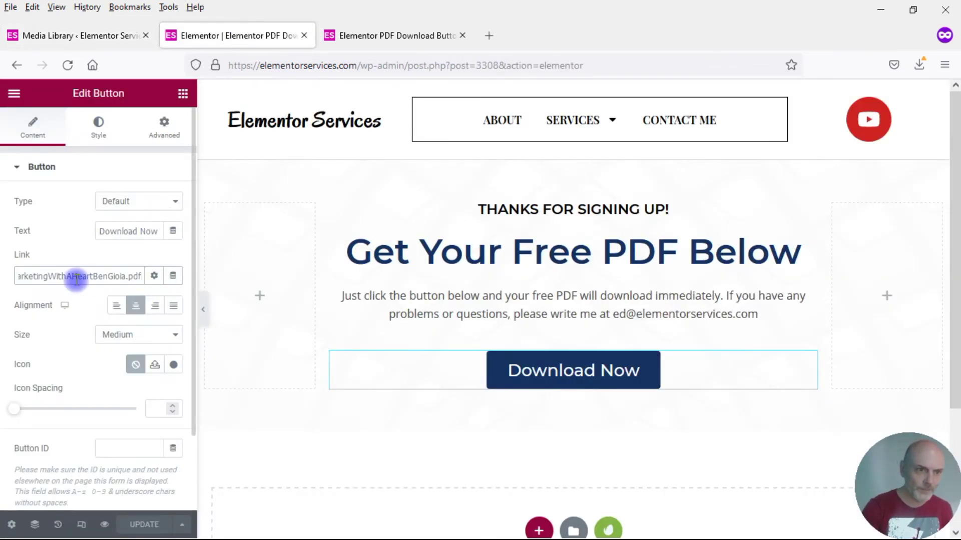
{"action": "left_click_drag", "start_coordinate": [131, 276], "coordinate": [7, 279]}
{"action": "key", "text": "ctrl+v"}
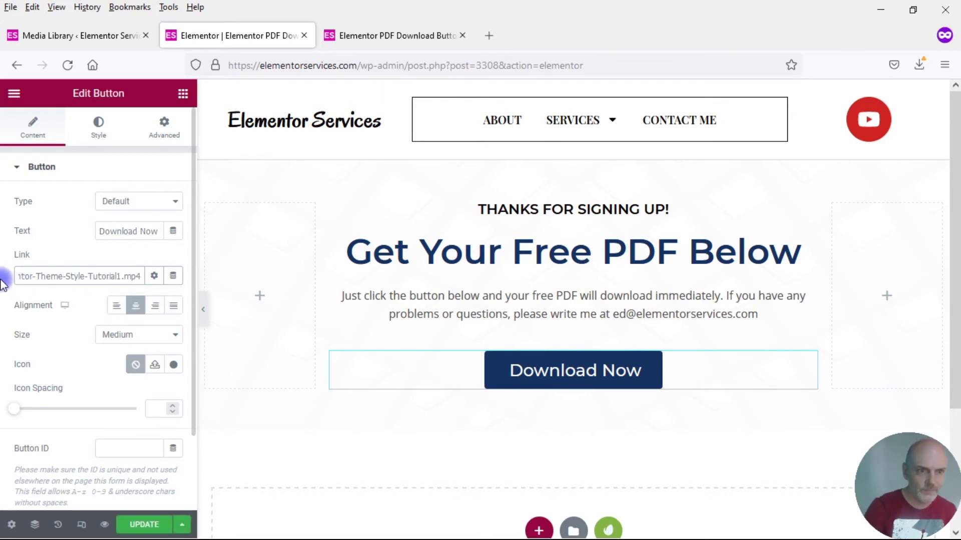
{"action": "left_click", "coordinate": [129, 525]}
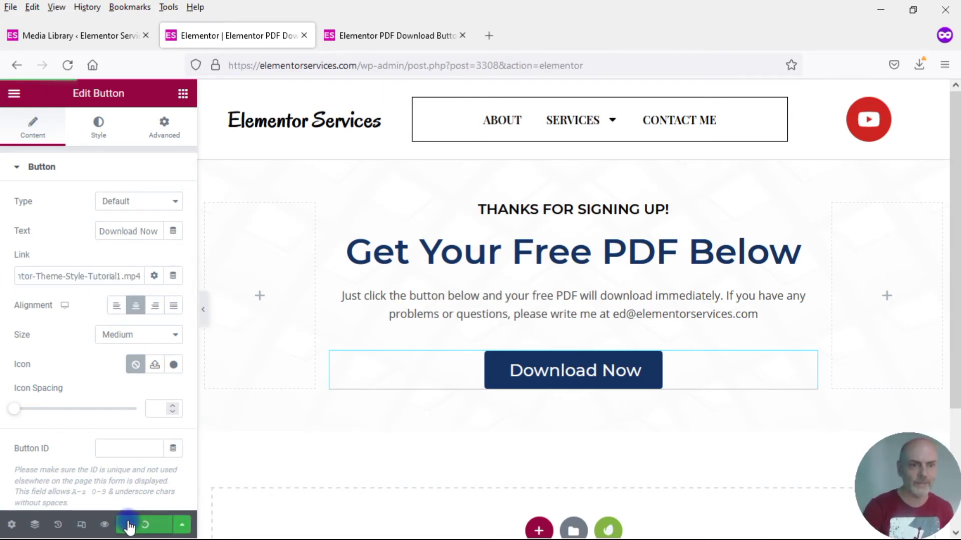
- Preview the page and check that Download Now offers the tutorial mp4 for download
{"action": "left_click", "coordinate": [395, 39]}
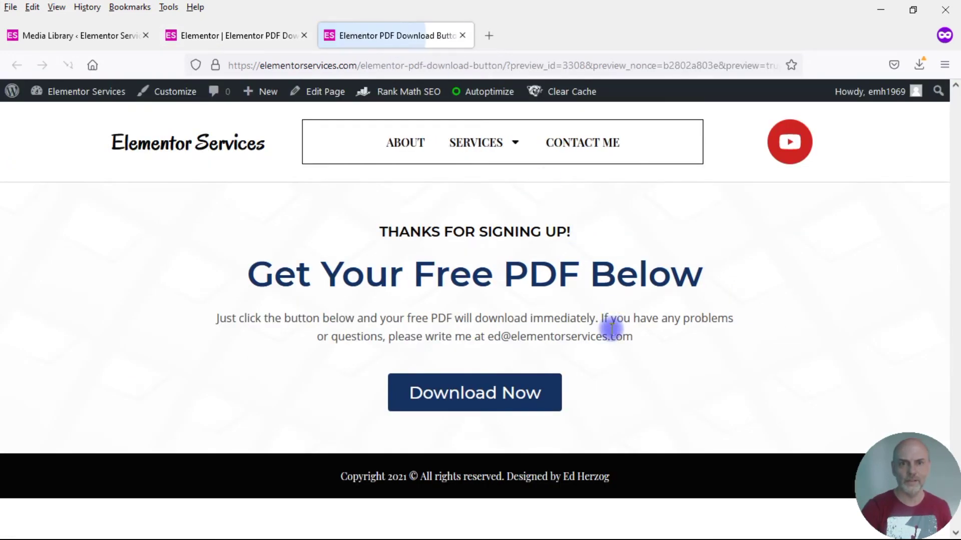
{"action": "left_click", "coordinate": [494, 404]}
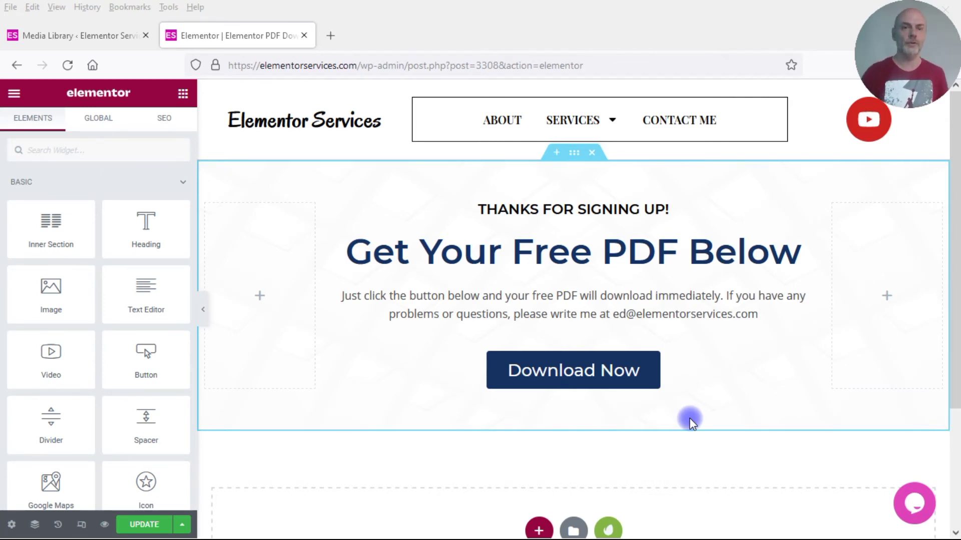
- Place an Image widget above Download Now and insert the dirt-road landscape photo
{"action": "left_click_drag", "start_coordinate": [46, 295], "coordinate": [550, 370]}
{"action": "left_click", "coordinate": [86, 251]}
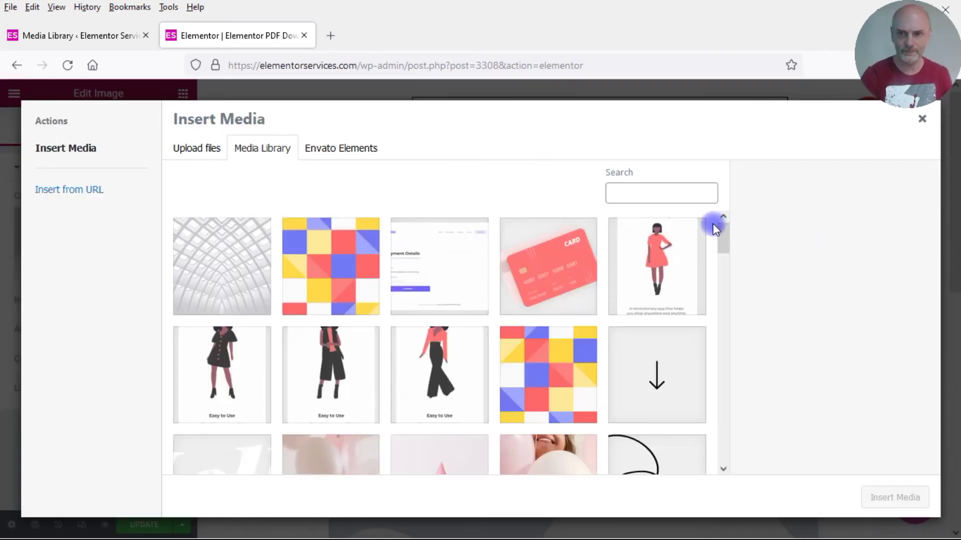
{"action": "left_click_drag", "start_coordinate": [721, 229], "coordinate": [714, 294]}
{"action": "left_click", "coordinate": [458, 350]}
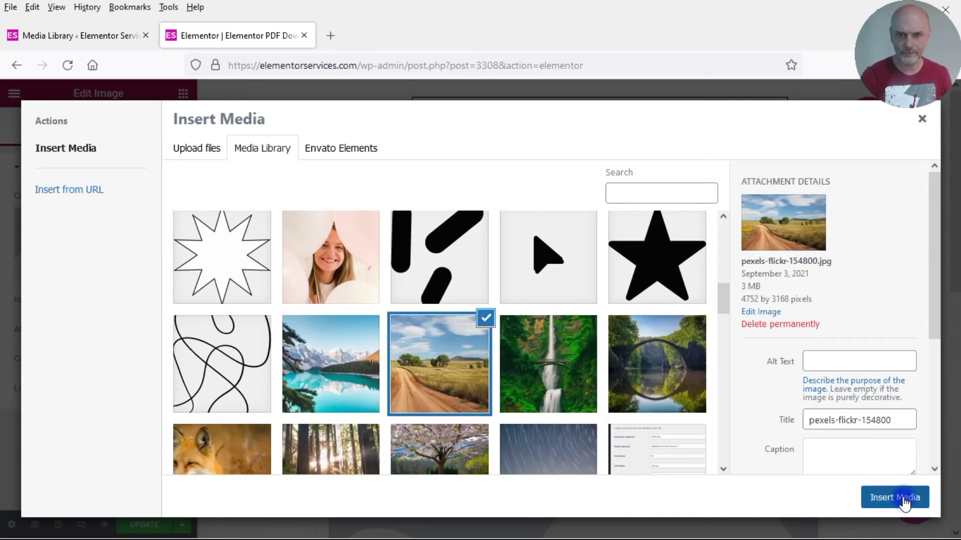
{"action": "left_click", "coordinate": [903, 501]}
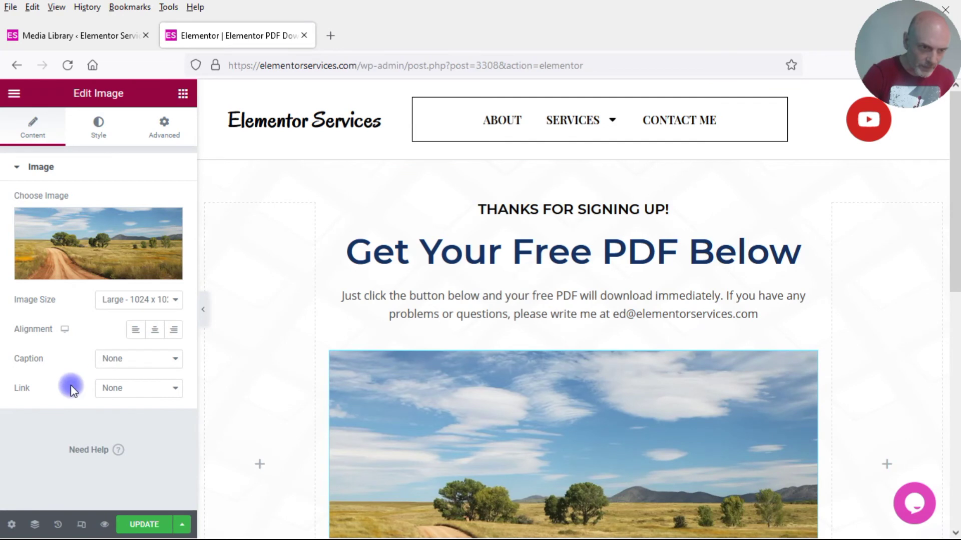
- Set the image's link to a custom URL and paste in the tutorial mp4 address
{"action": "left_click", "coordinate": [137, 390]}
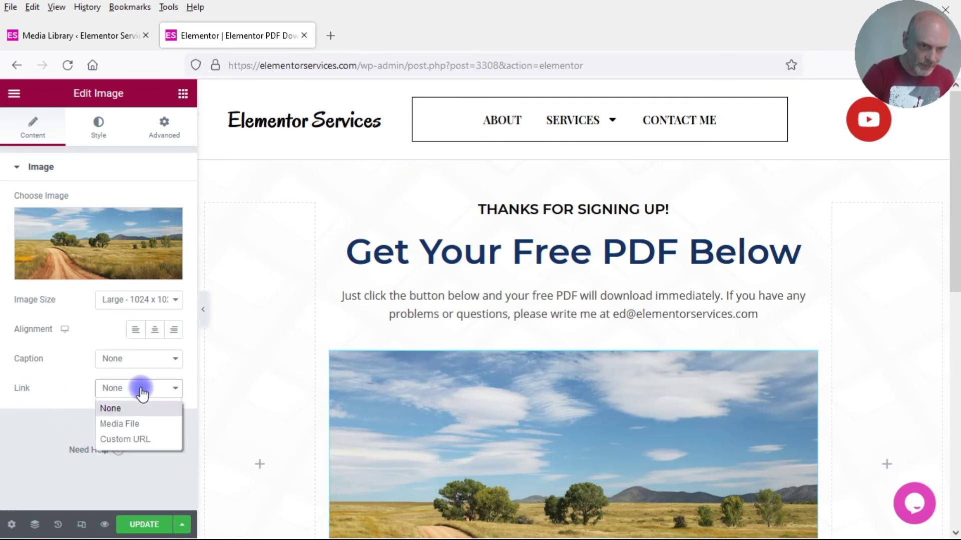
{"action": "left_click", "coordinate": [124, 439]}
{"action": "left_click", "coordinate": [83, 422]}
{"action": "key", "text": "ctrl+v"}
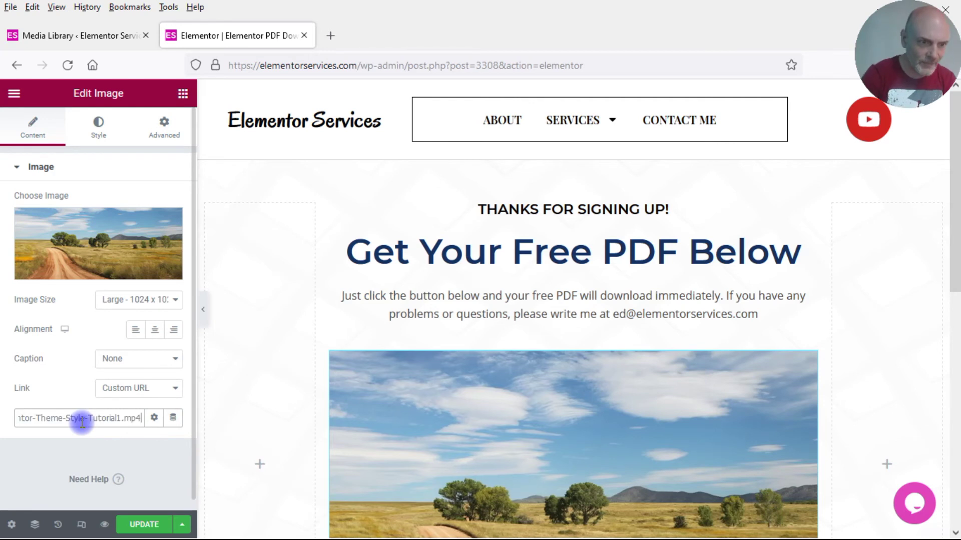
- Add the custom attribute download ="true" to the image's link
{"action": "left_click", "coordinate": [154, 419]}
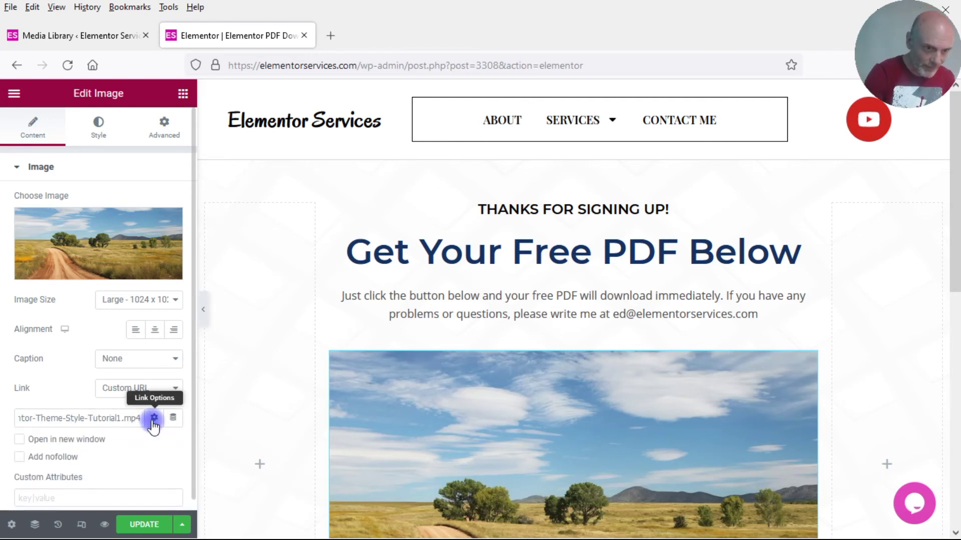
{"action": "left_click", "coordinate": [37, 498]}
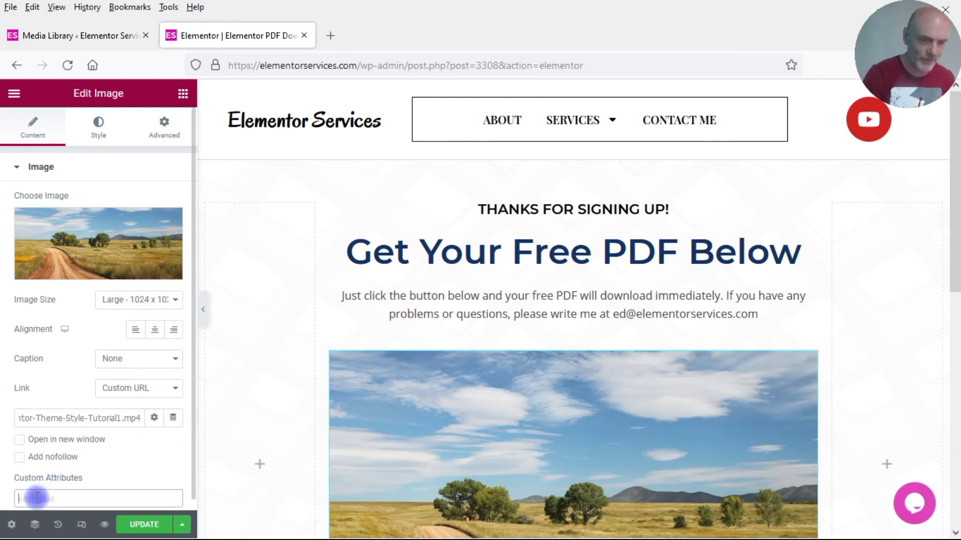
{"action": "type", "text": "do"}
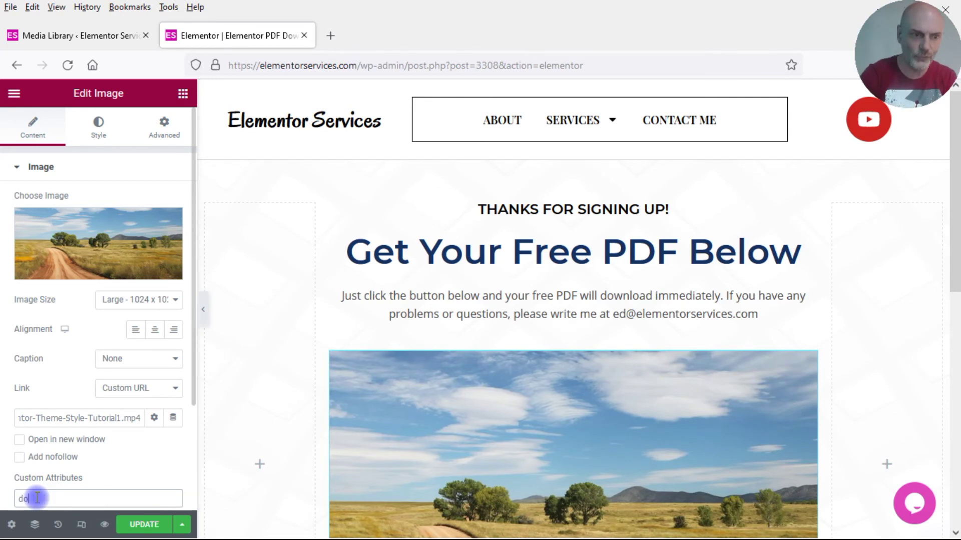
{"action": "type", "text": "wnload =\"true\""}
- Update the page and check in the preview that clicking the landscape image downloads the tutorial mp4
{"action": "left_click", "coordinate": [132, 525]}
{"action": "left_click", "coordinate": [104, 525]}
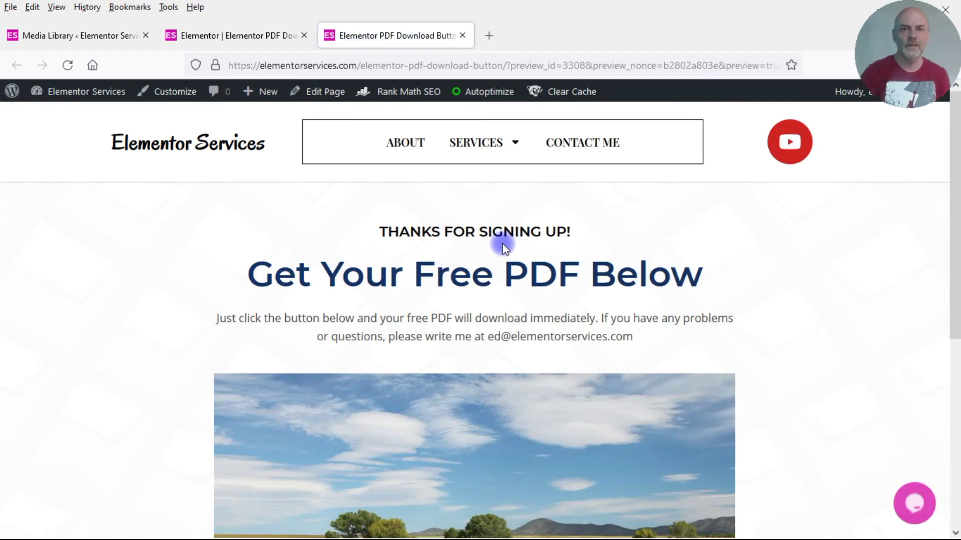
{"action": "left_click", "coordinate": [479, 449]}
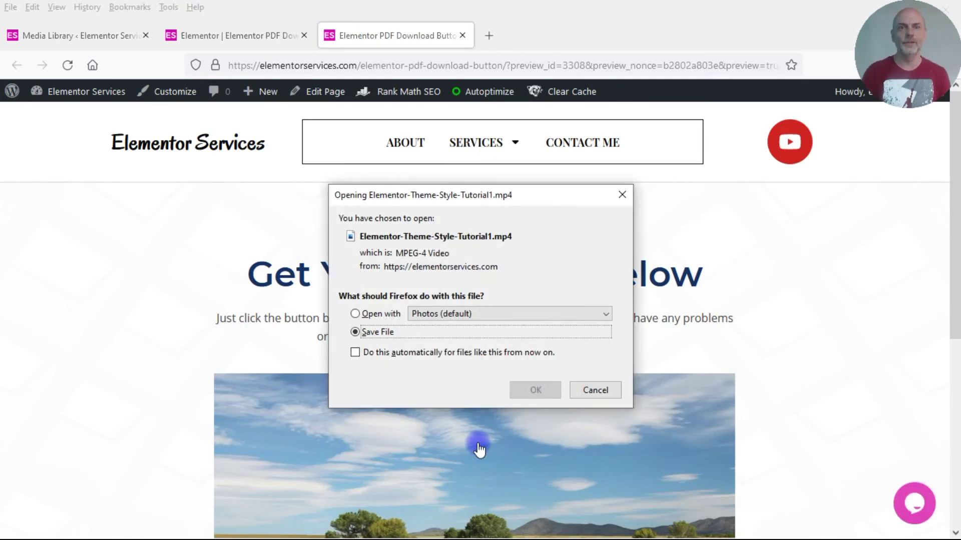